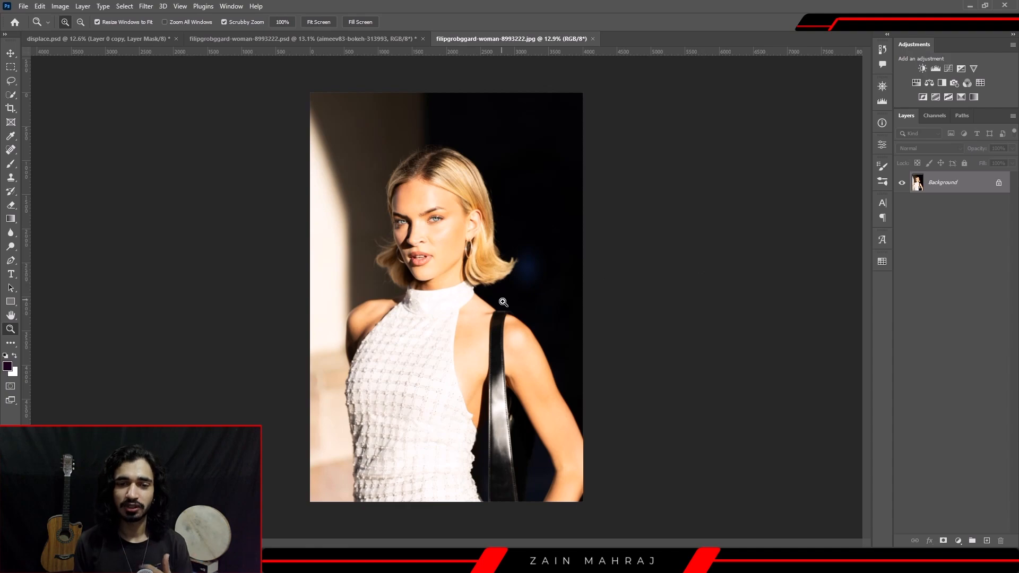
Unlock the Background layer and add a Hue/Saturation adjustment layer above it with Saturation set to -100.
left_click(999, 183)
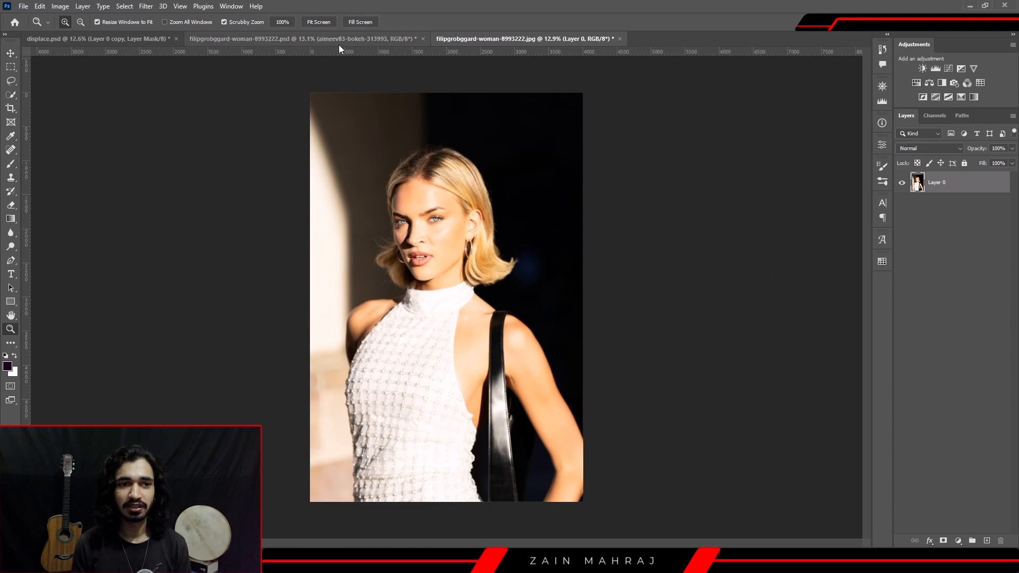
left_click(222, 6)
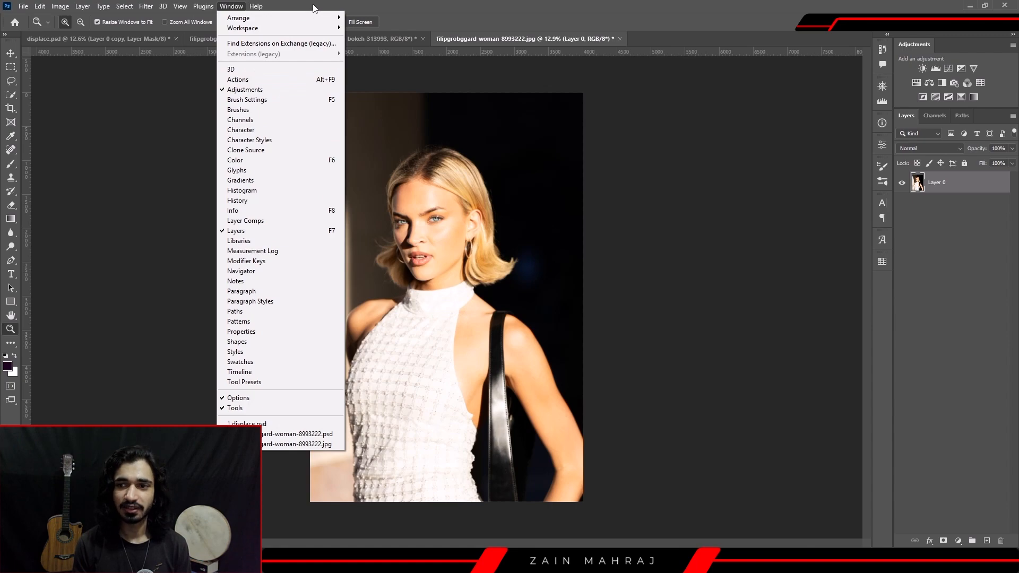
left_click(916, 84)
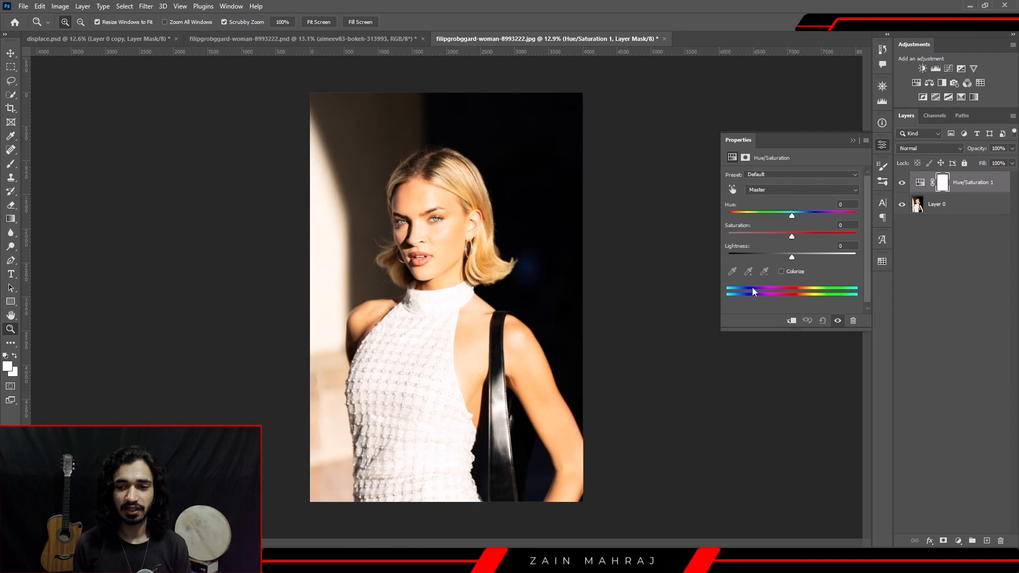
left_click(792, 237)
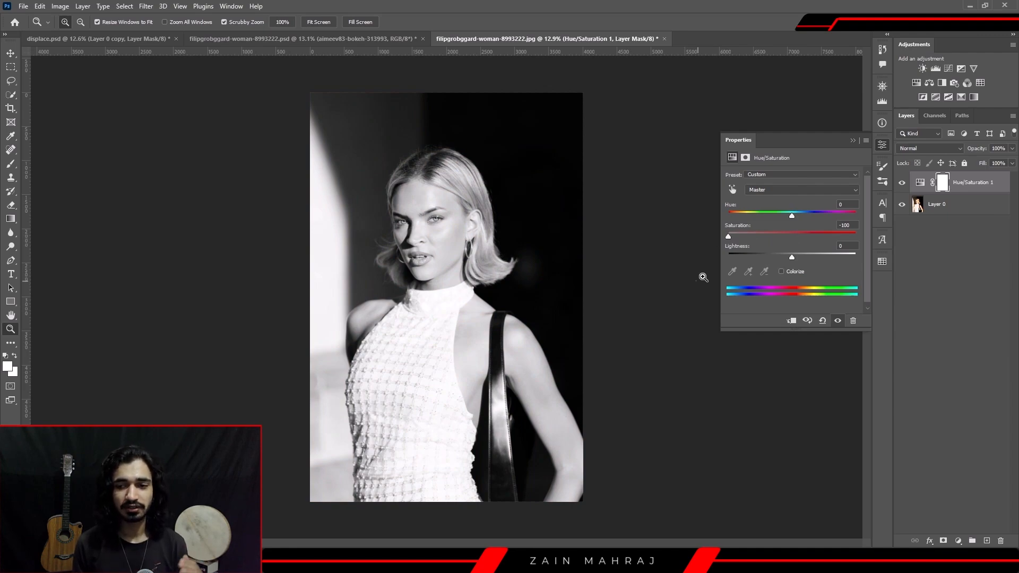
left_click(881, 147)
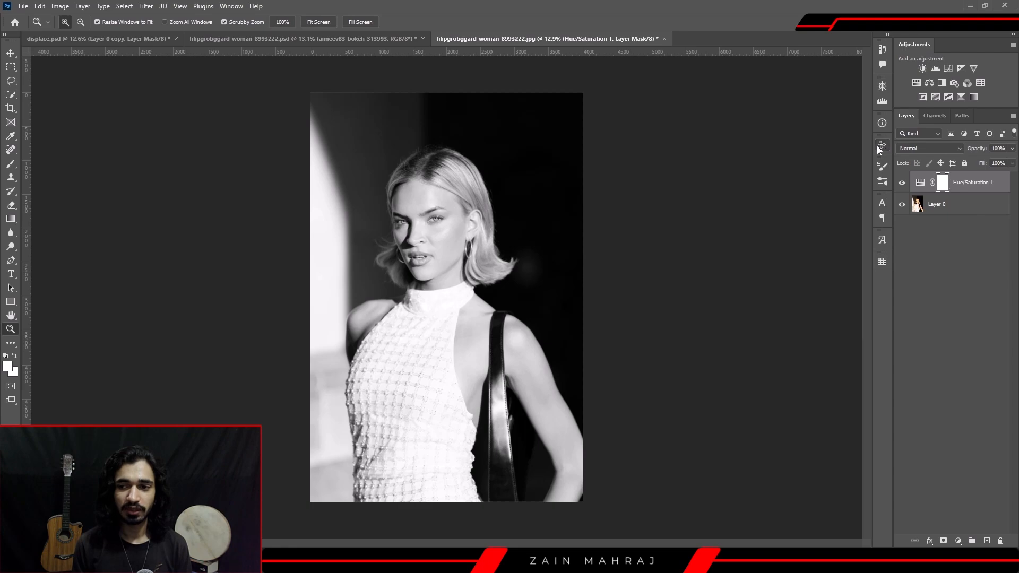
left_click(920, 182)
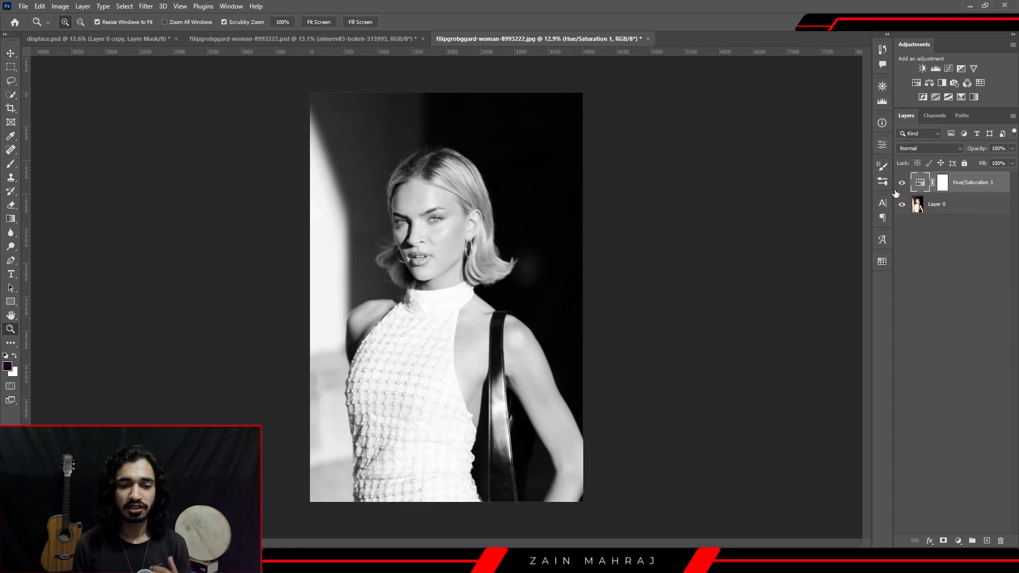
Add a Levels adjustment layer on top and set its midtone input level to 0.14 to deepen the dress texture.
left_click(935, 70)
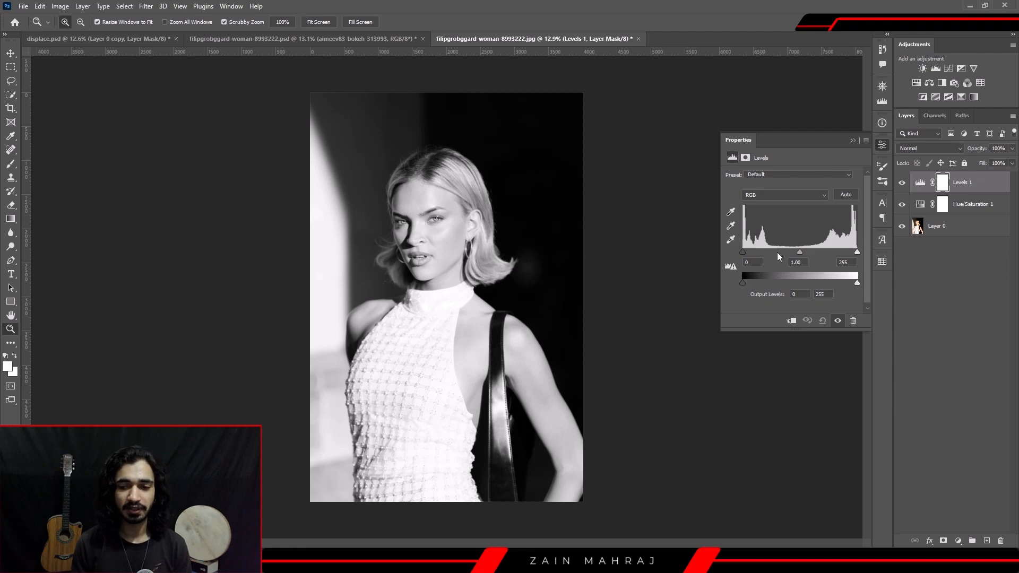
left_click_drag(799, 251, 844, 253)
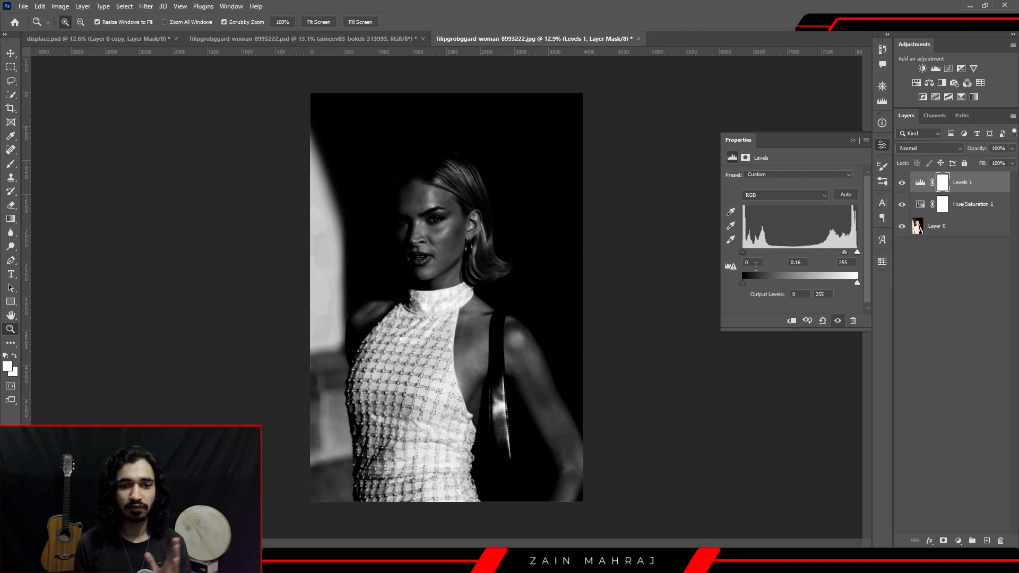
mouse_move(844, 252)
left_mouse_down()
mouse_move(829, 251)
mouse_move(846, 252)
left_mouse_up()
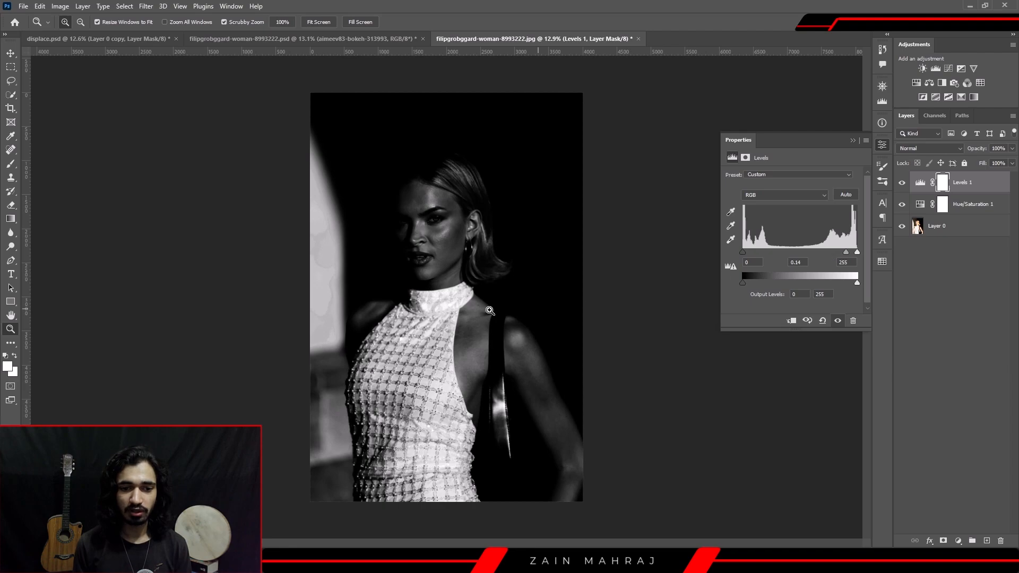
left_click(883, 145)
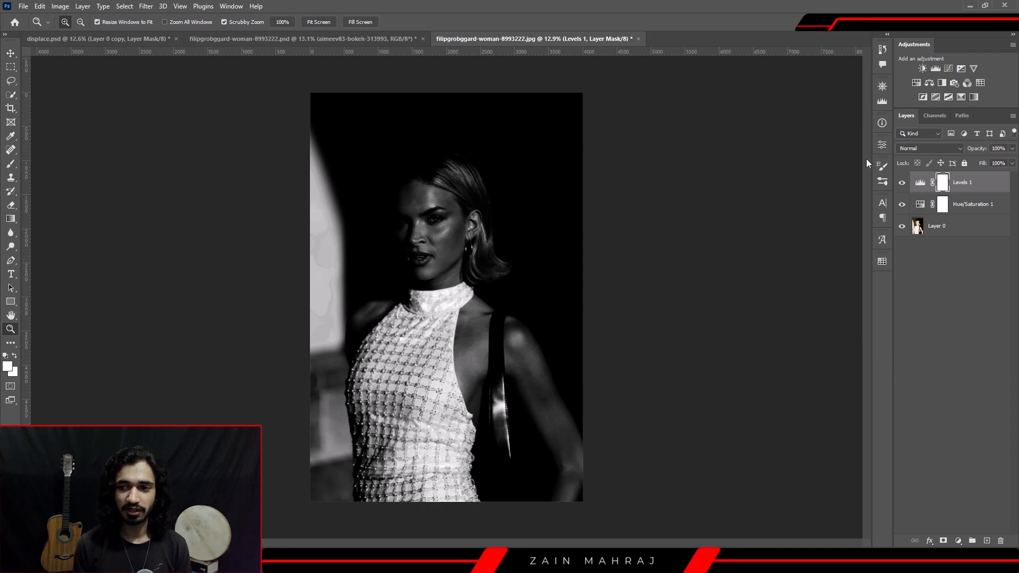
Duplicate Layer 0 and place the copy at the top of the layer stack, above the Levels adjustment.
left_click(918, 227)
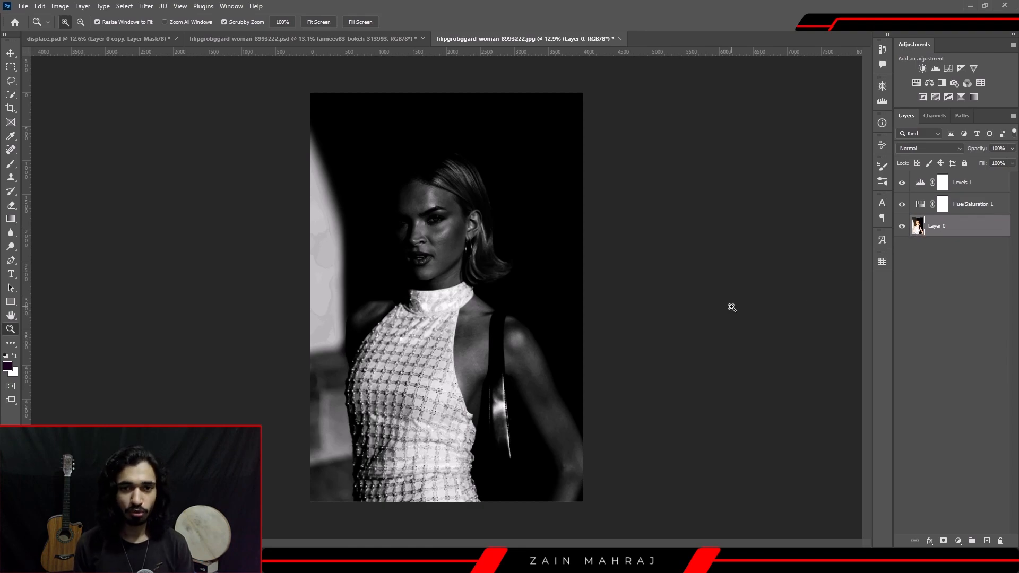
key("ctrl+j")
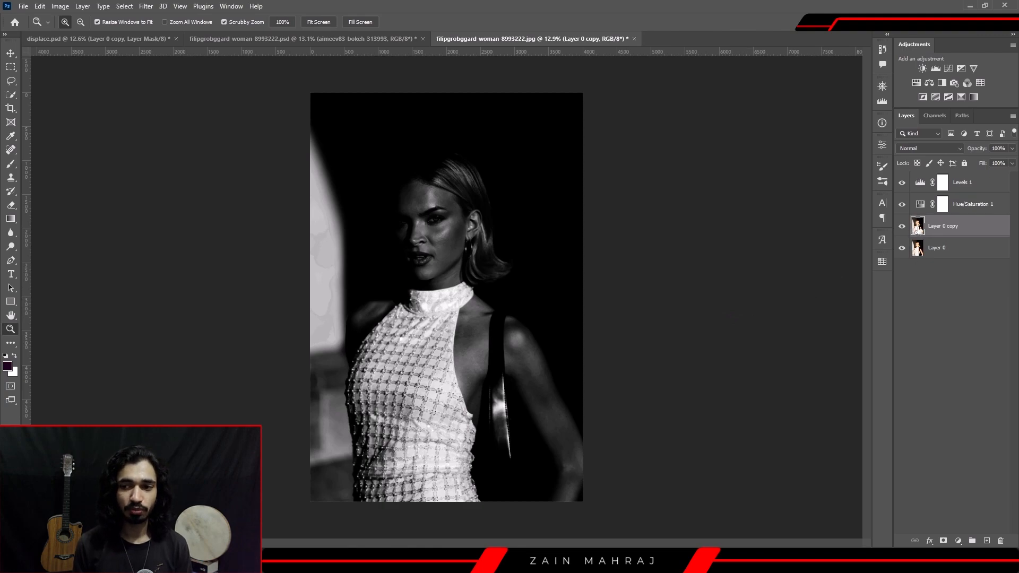
left_click_drag(917, 228, 917, 184)
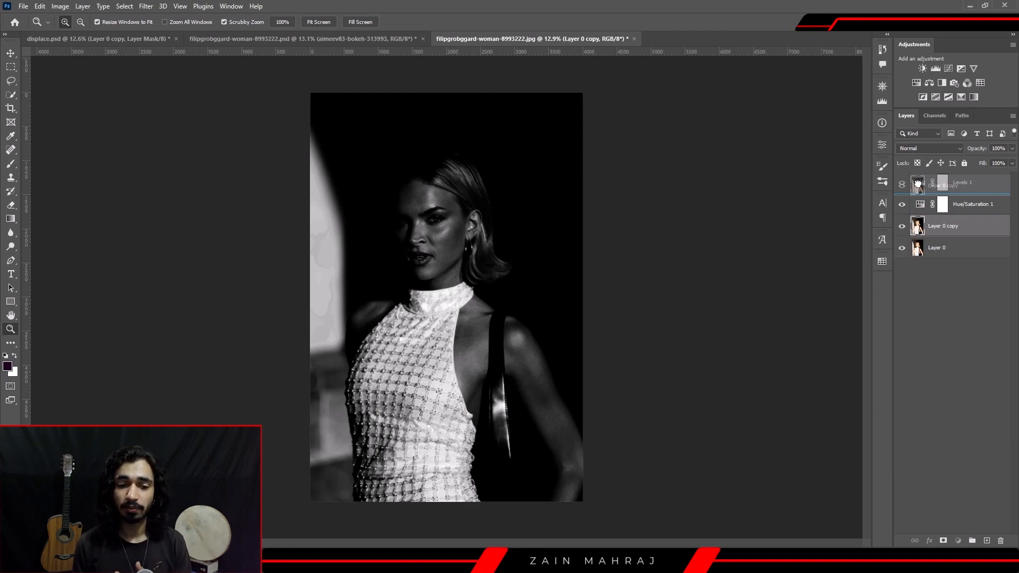
left_click_drag(917, 184, 920, 180)
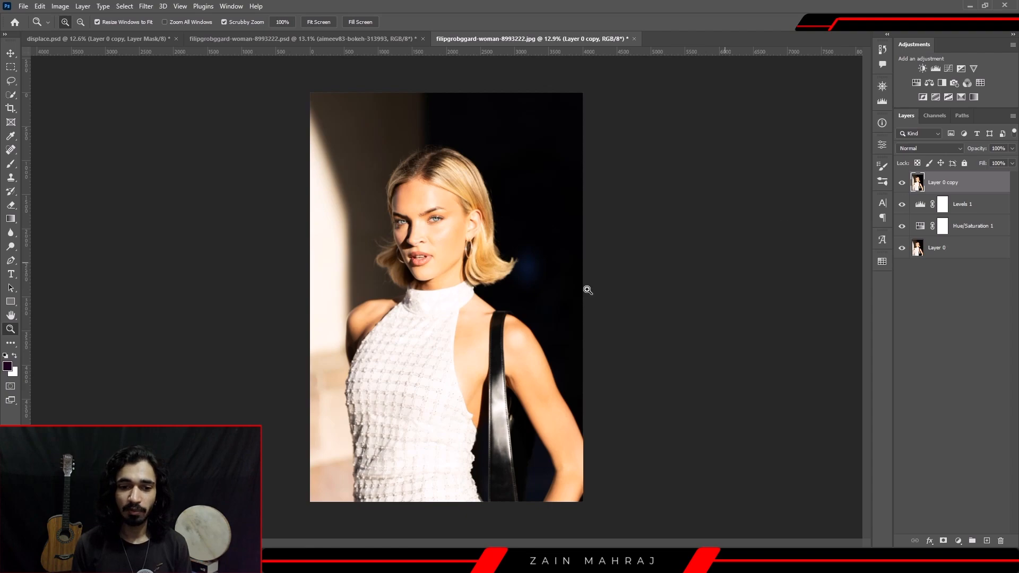
Select the white dress on the layer copy with the Quick Selection tool, using a brush size of 250.
left_click_drag(411, 445, 440, 423)
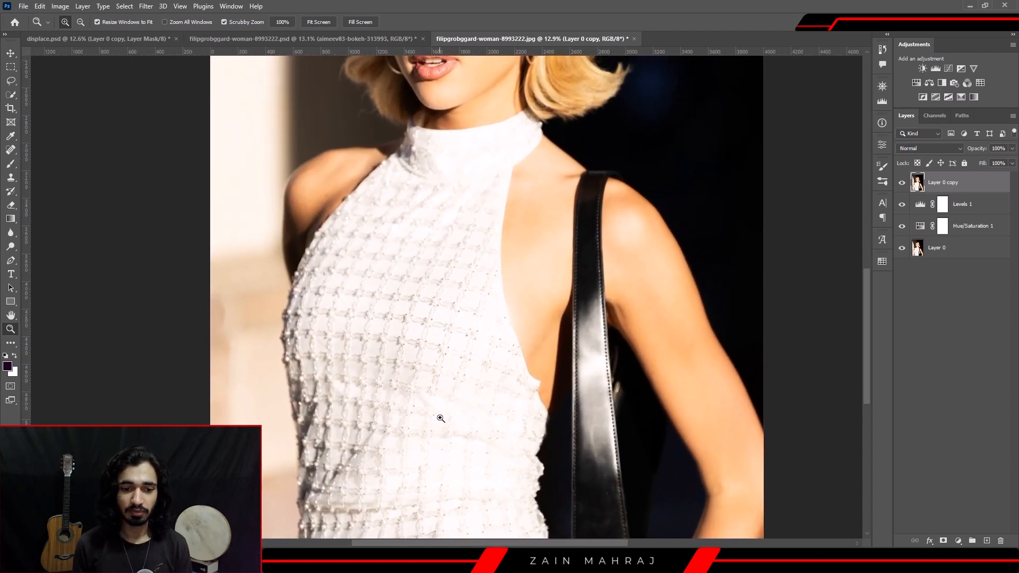
left_click(9, 96)
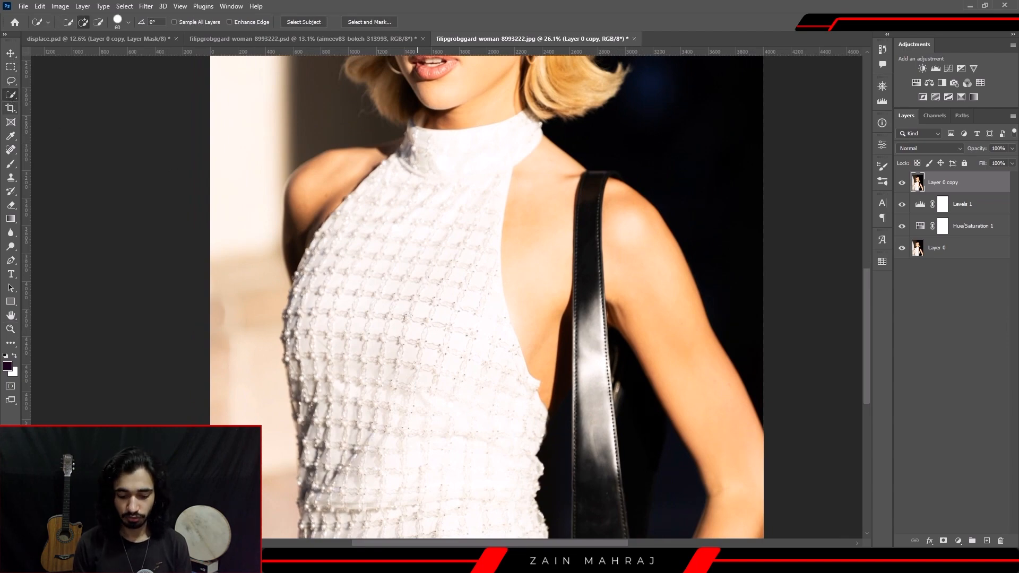
key("bracketright")
key("bracketright")
key("bracketright")
key("bracketright")
key("bracketright")
key("bracketright")
key("bracketright")
key("bracketright")
key("bracketright")
key("bracketright")
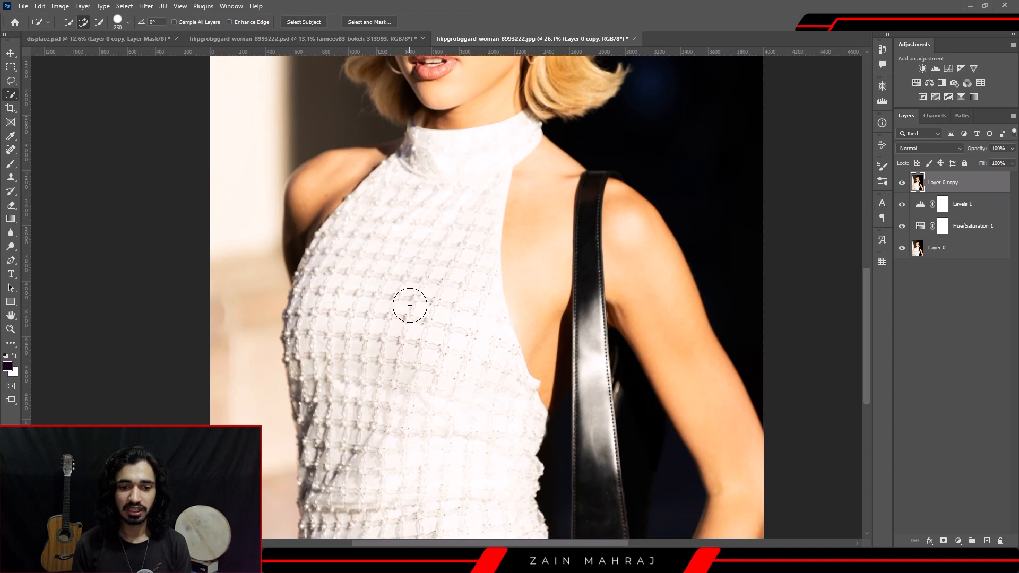
key("bracketright")
key("bracketright")
key("bracketright")
key("bracketleft")
key("bracketleft")
key("bracketleft")
key("bracketright")
key("bracketright")
key("bracketright")
key("bracketright")
key("bracketright")
key("bracketright")
key("bracketleft")
key("bracketleft")
key("bracketleft")
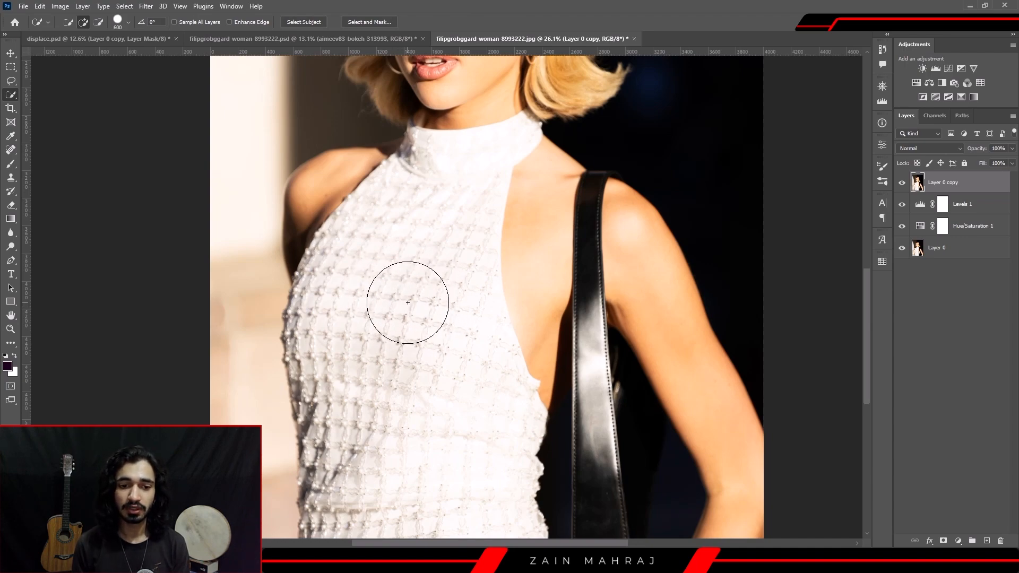
key("bracketright")
key("bracketleft")
key("bracketleft")
key("bracketright")
key("bracketright")
key("bracketleft")
key("bracketleft")
key("bracketleft")
key("bracketleft")
key("bracketleft")
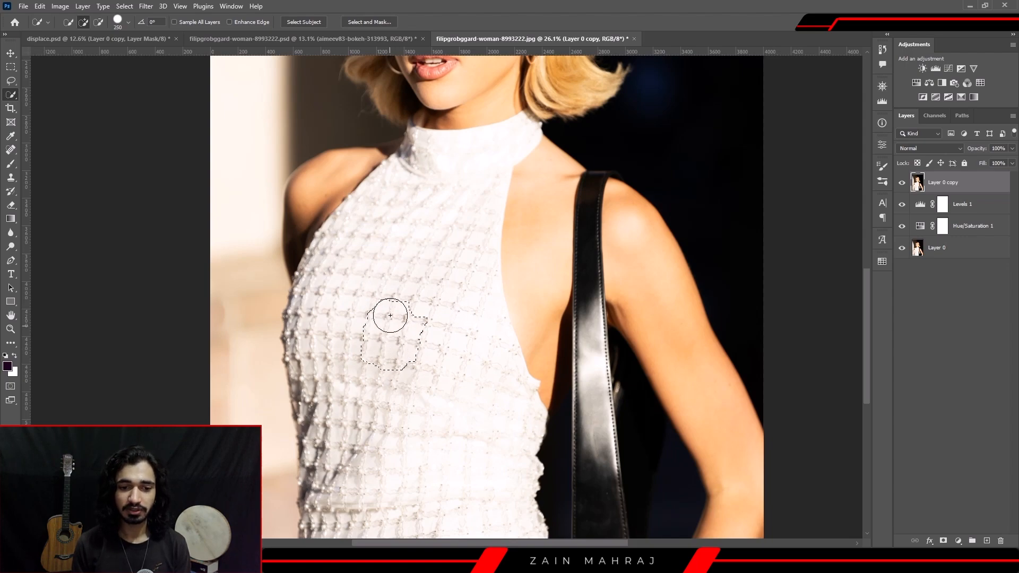
left_click(405, 275)
Reduce the Quick Selection brush to about 70 and add the collar's left edge to the dress selection.
key("bracketleft")
key("bracketleft")
key("bracketleft")
key("bracketleft")
key("bracketleft")
key("bracketleft")
key("bracketleft")
key("bracketleft")
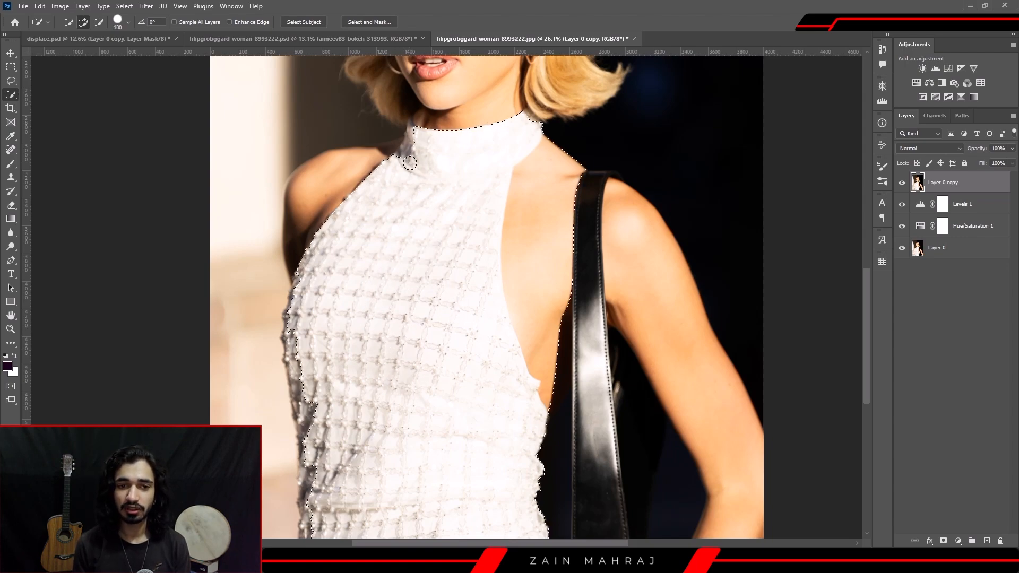
left_click(405, 161)
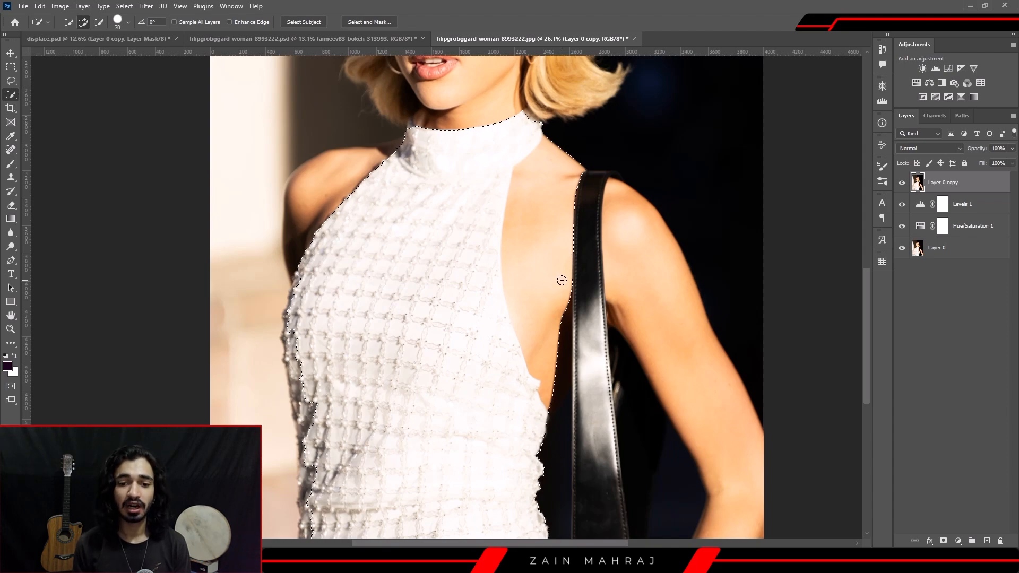
Subtract the bare skin between the dress and the bag strap from the selection with a brush size of 250.
key("alt")
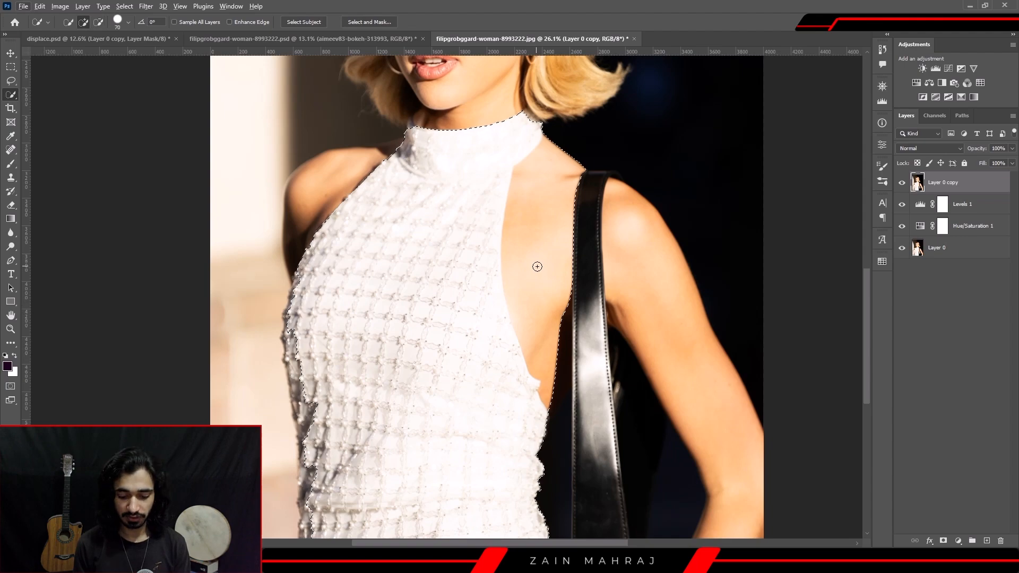
key("bracketright")
key("bracketright")
key("bracketright")
key("bracketright")
key("bracketright")
key("bracketright")
key("bracketright")
key("bracketright")
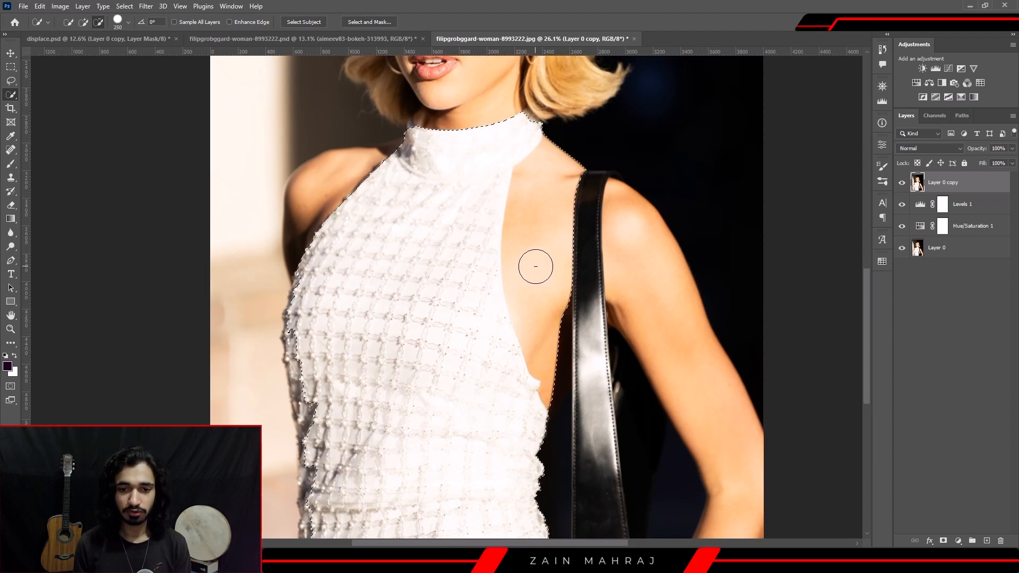
key("alt")
mouse_move(571, 305)
left_mouse_down()
mouse_move(571, 244)
mouse_move(547, 211)
left_mouse_up()
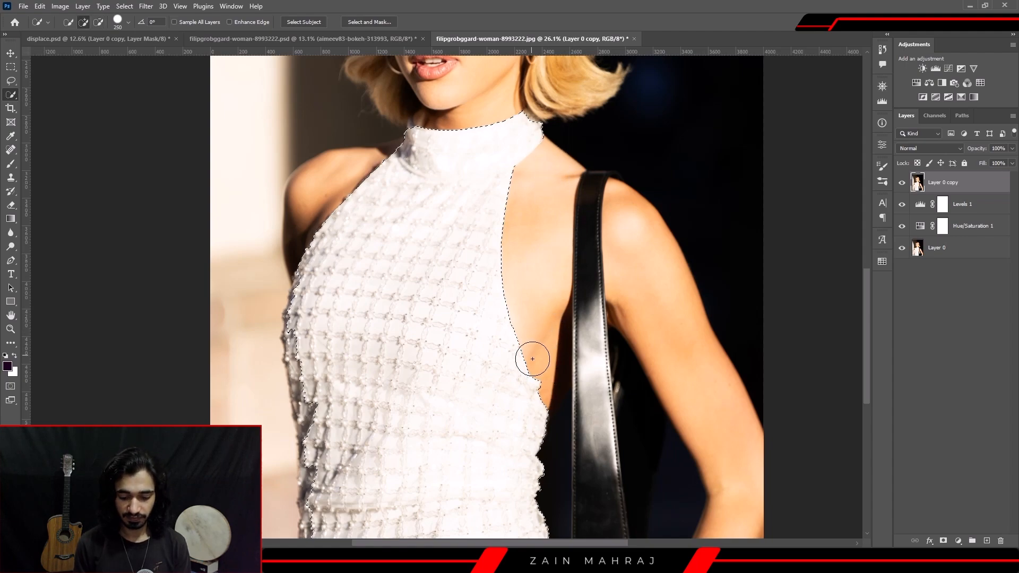
Add the missed strip along the dress's lower left edge to the selection, reducing the brush size to 125.
left_click_drag(485, 398, 570, 309)
key("bracketleft")
key("bracketleft")
key("bracketleft")
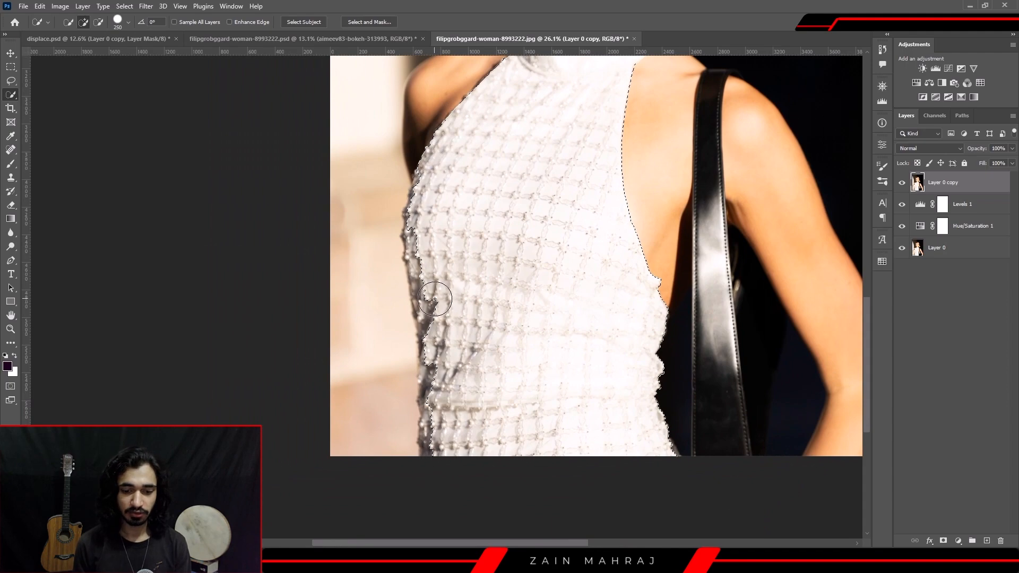
left_click_drag(433, 329, 424, 282)
key("bracketleft")
left_click_drag(444, 354, 429, 372)
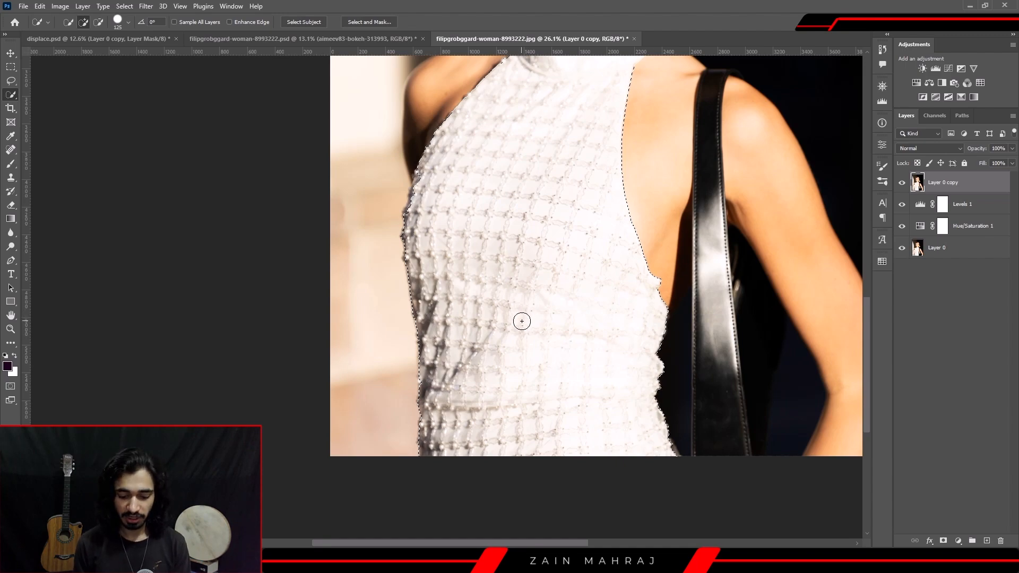
Add the shaded tip at the collar's upper left corner to the dress selection with the Lasso tool.
left_click_drag(510, 195, 496, 383)
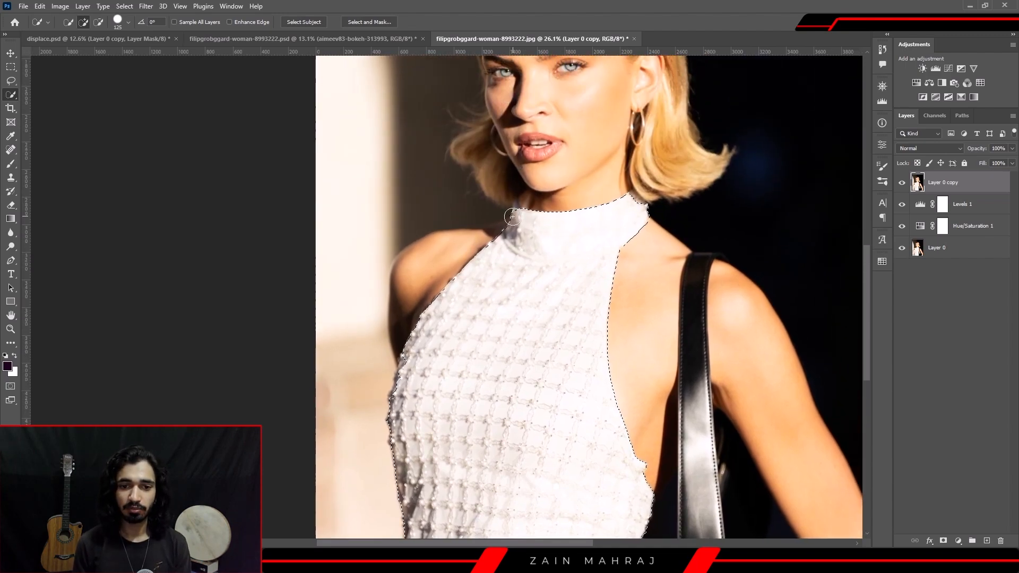
left_click_drag(523, 215, 574, 215)
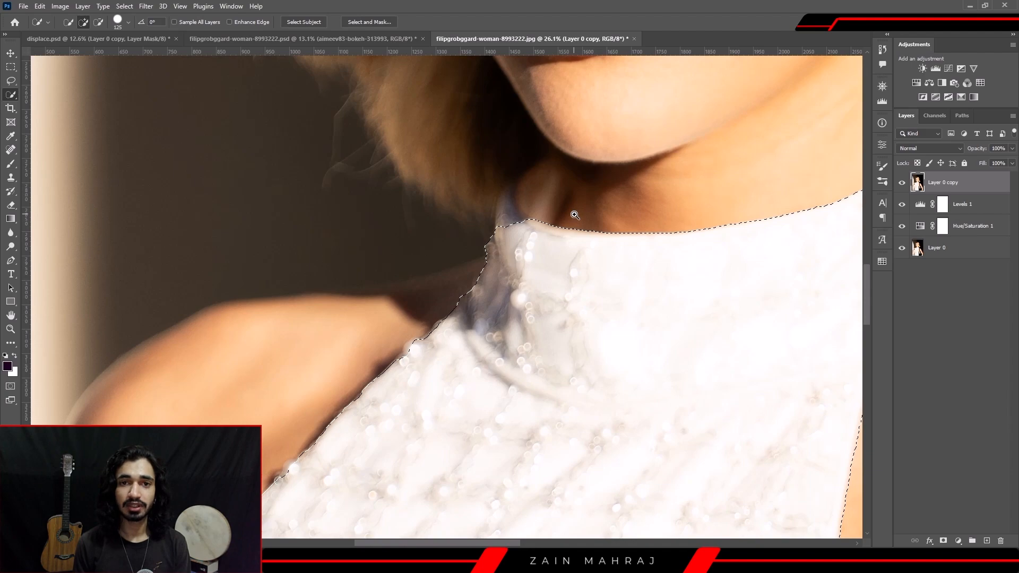
mouse_move(574, 215)
left_mouse_down()
mouse_move(587, 209)
mouse_move(564, 211)
mouse_move(586, 218)
mouse_move(523, 215)
left_mouse_up()
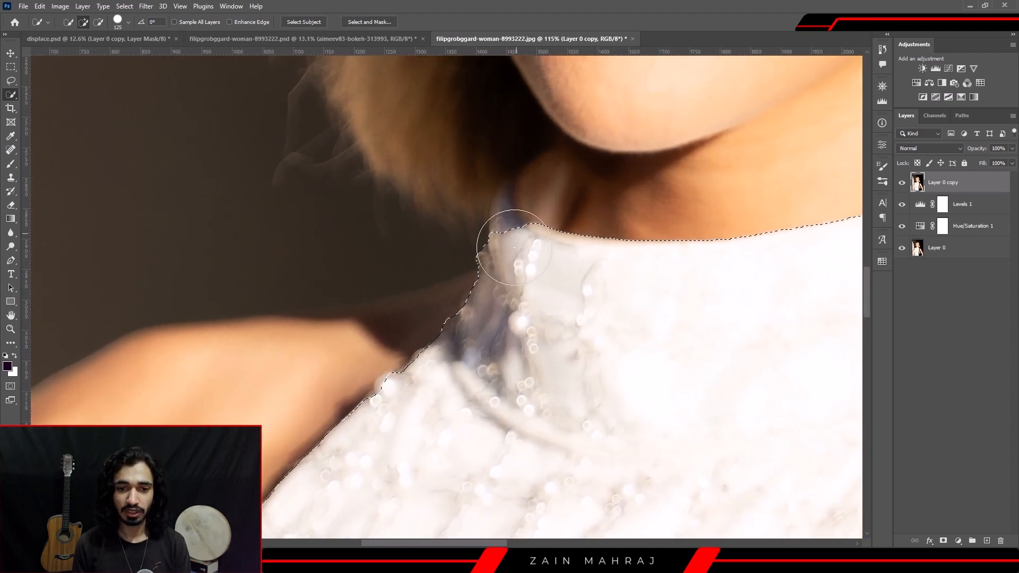
left_click(12, 81)
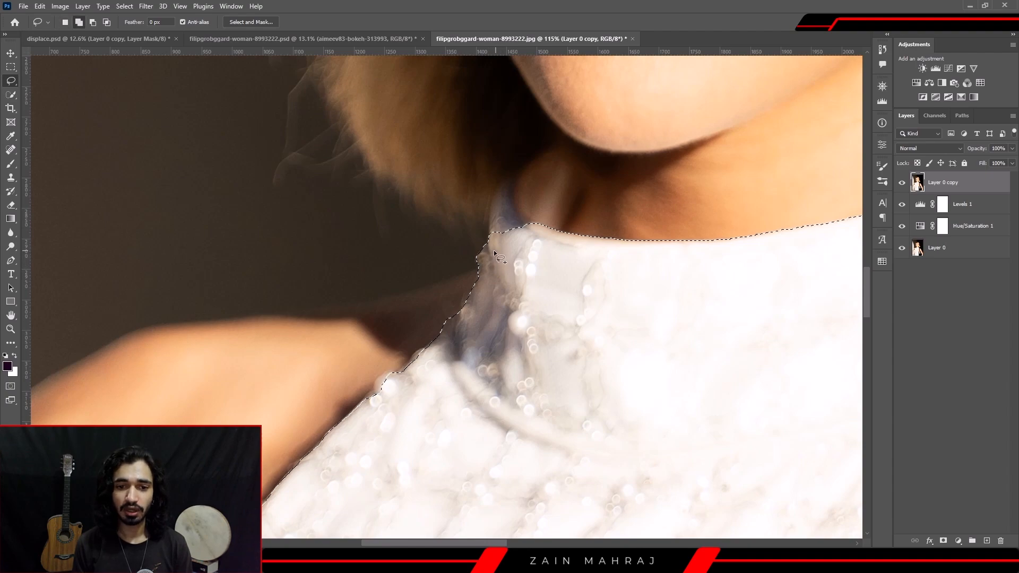
mouse_move(491, 245)
left_mouse_down()
mouse_move(495, 205)
mouse_move(508, 204)
mouse_move(528, 258)
mouse_move(509, 262)
left_mouse_up()
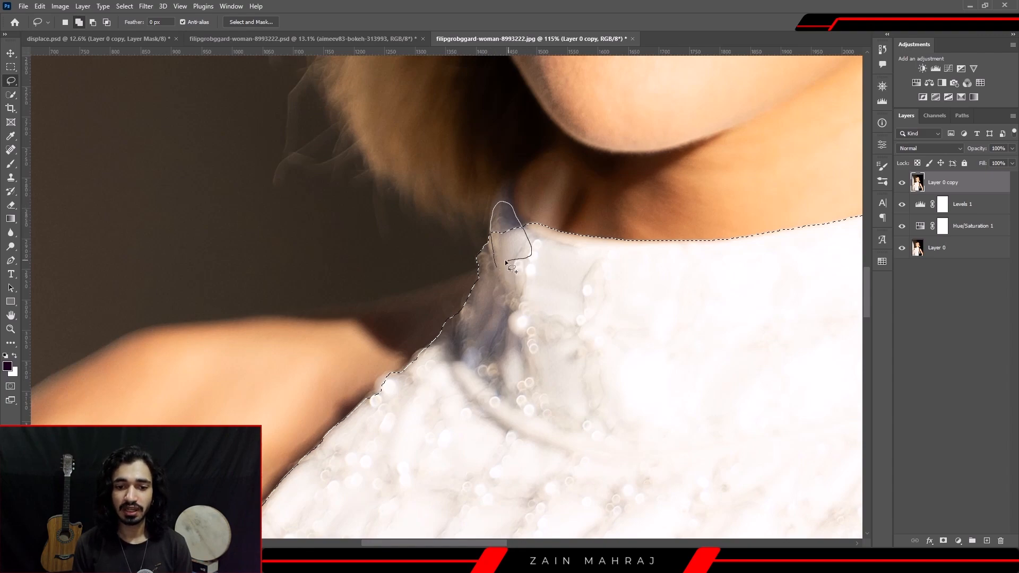
left_click_drag(484, 262, 485, 264)
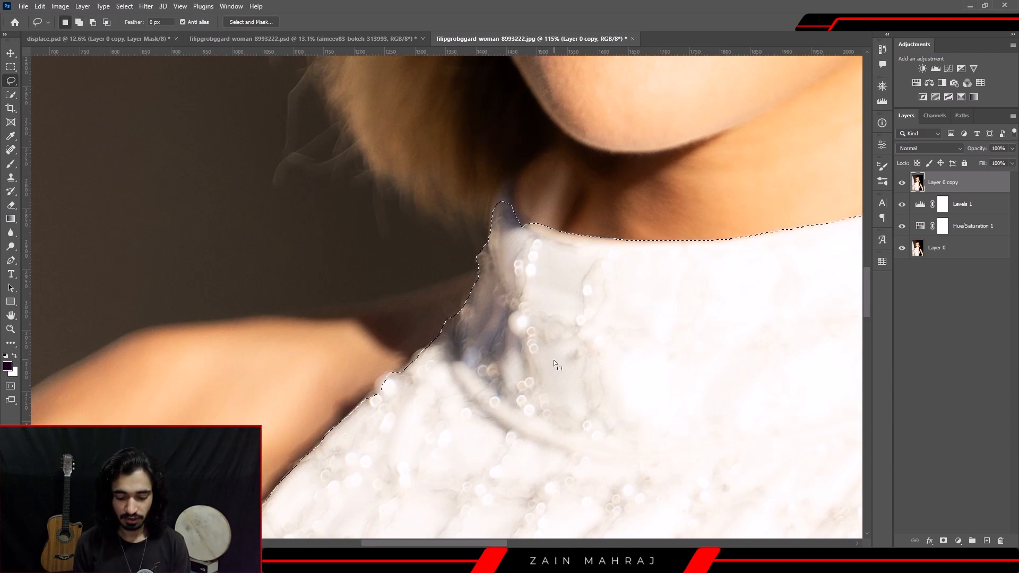
Add the shaded edge at the collar's upper right corner, beneath the hair, to the dress selection with the Lasso tool.
left_click_drag(691, 294, 332, 300)
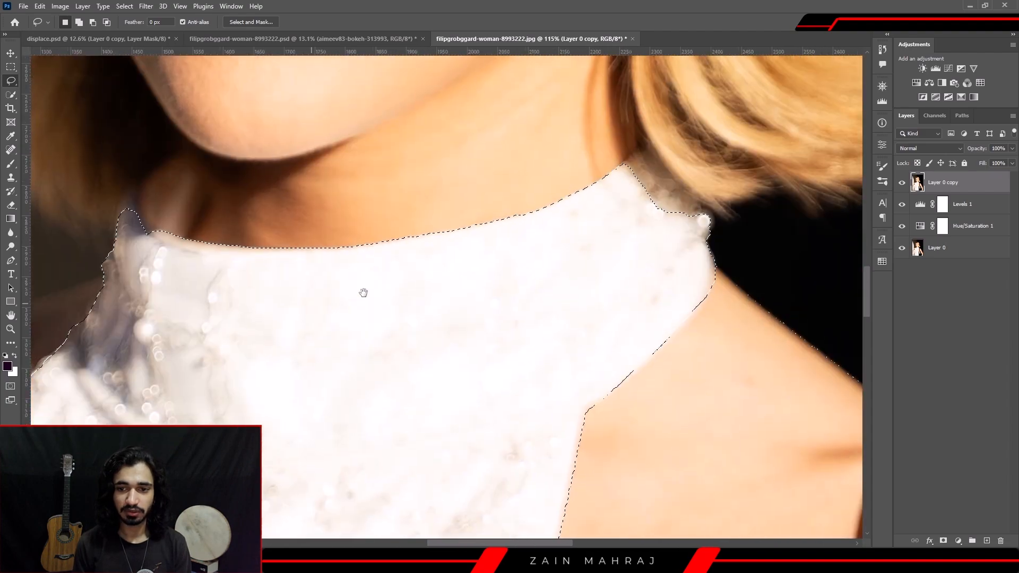
left_click_drag(576, 260, 525, 289)
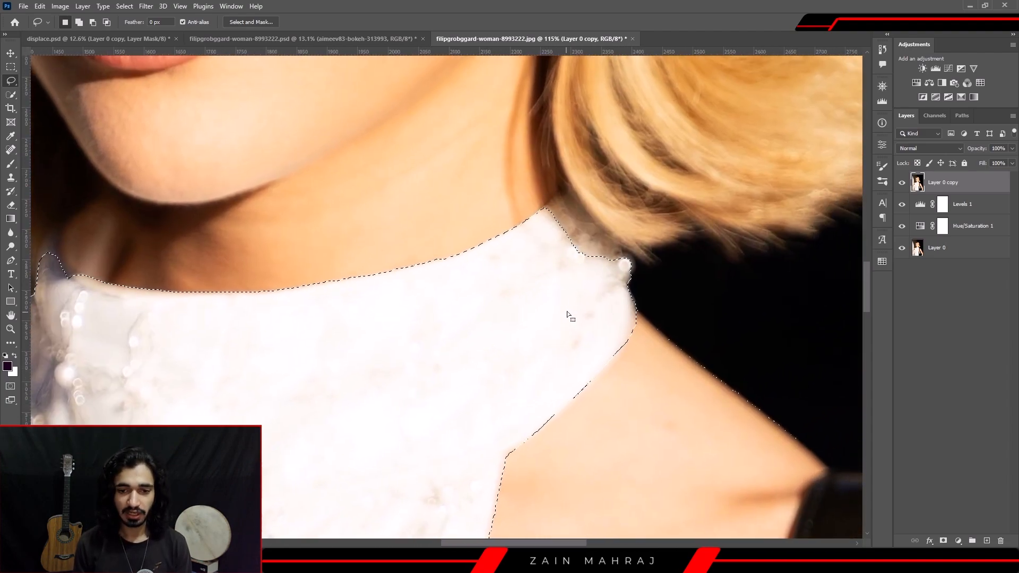
key("shift")
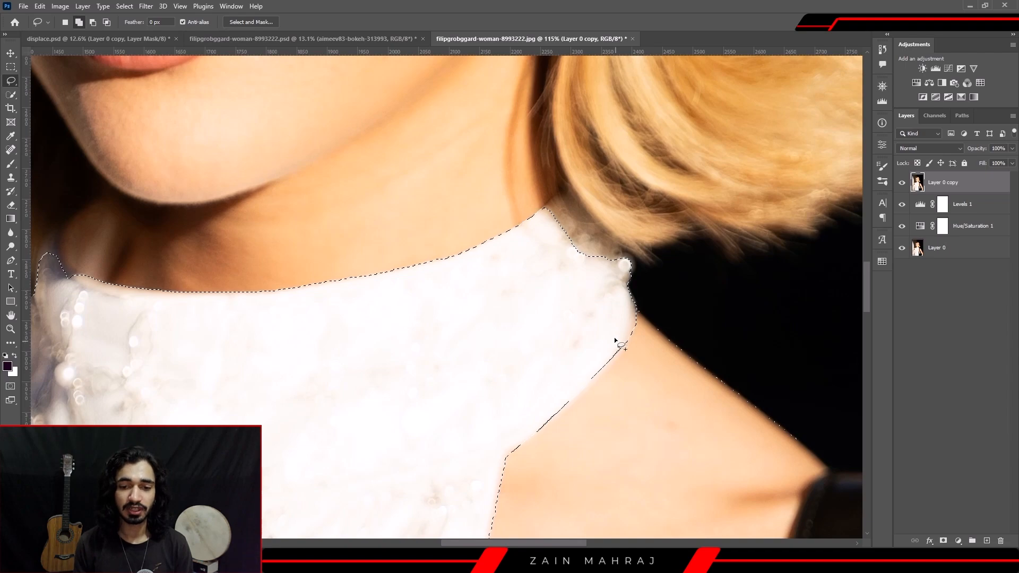
left_click_drag(592, 281, 615, 261)
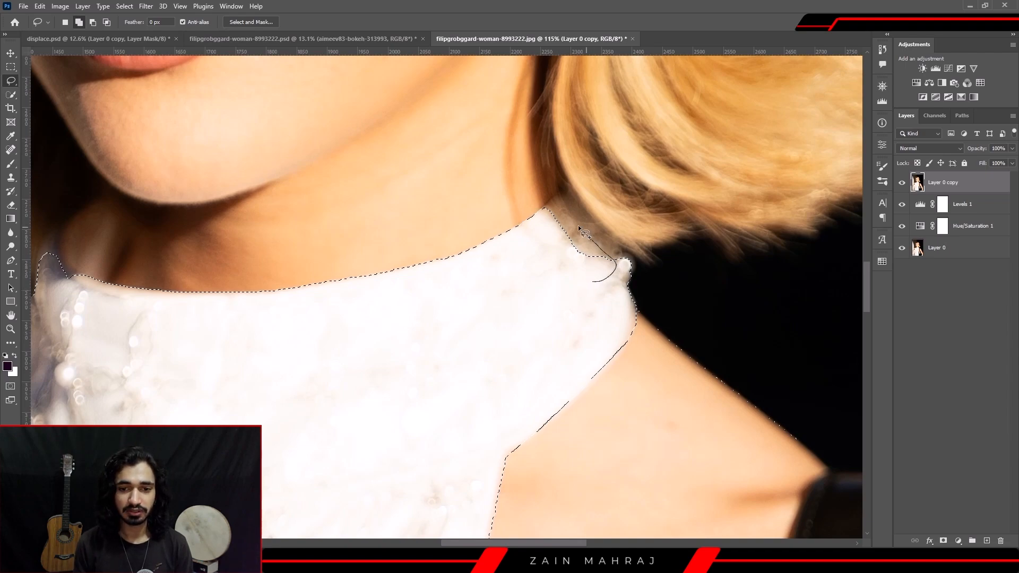
mouse_move(535, 204)
left_mouse_down()
mouse_move(539, 228)
mouse_move(593, 293)
left_mouse_up()
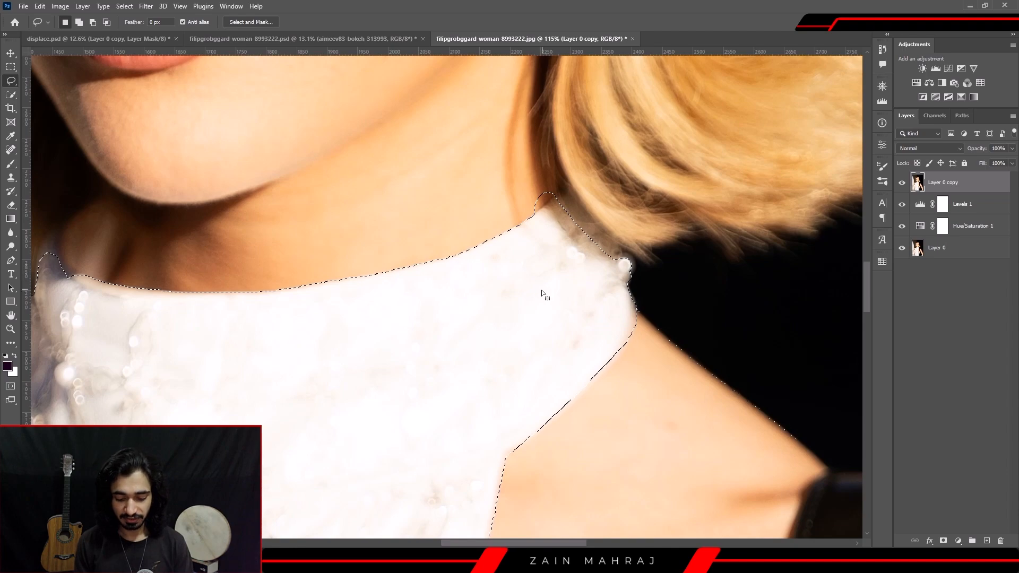
Trim the sliver of neck skin off the selection at the collar's upper right tip and touch up the outline there.
key("alt")
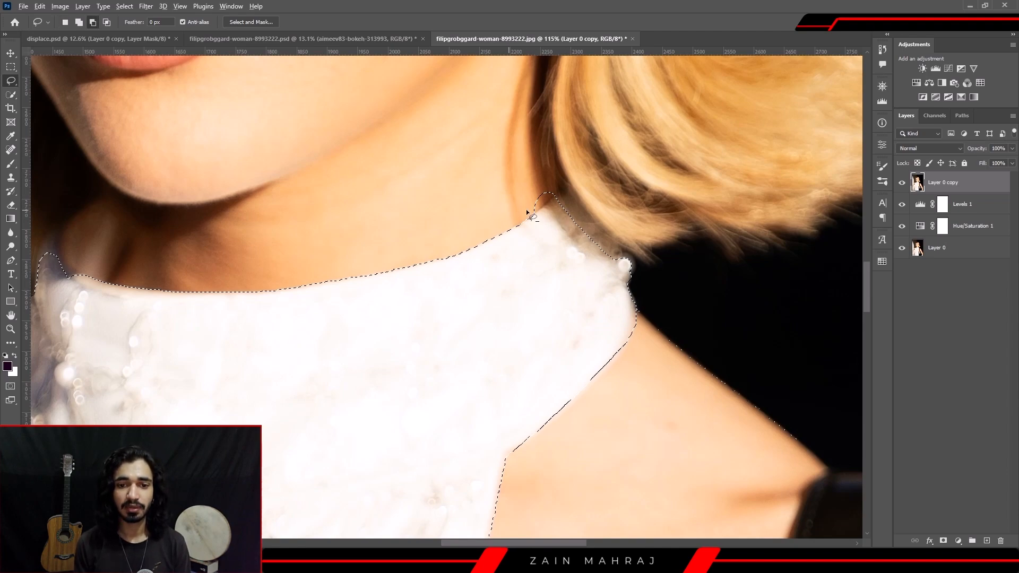
mouse_move(520, 214)
left_mouse_down()
mouse_move(556, 189)
mouse_move(525, 197)
mouse_move(521, 219)
left_mouse_up()
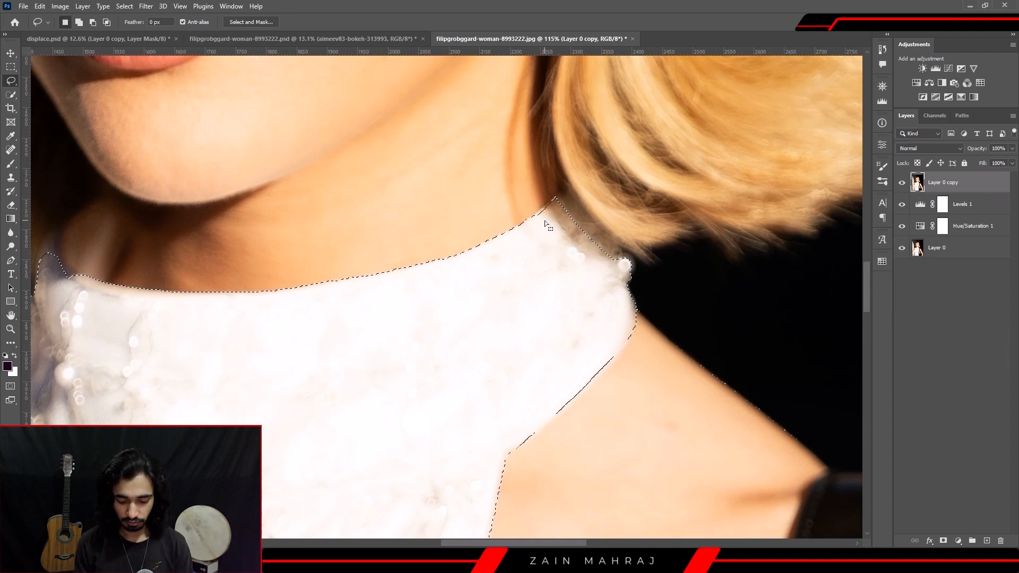
key("shift")
mouse_move(533, 218)
left_mouse_down()
mouse_move(551, 203)
mouse_move(524, 245)
left_mouse_up()
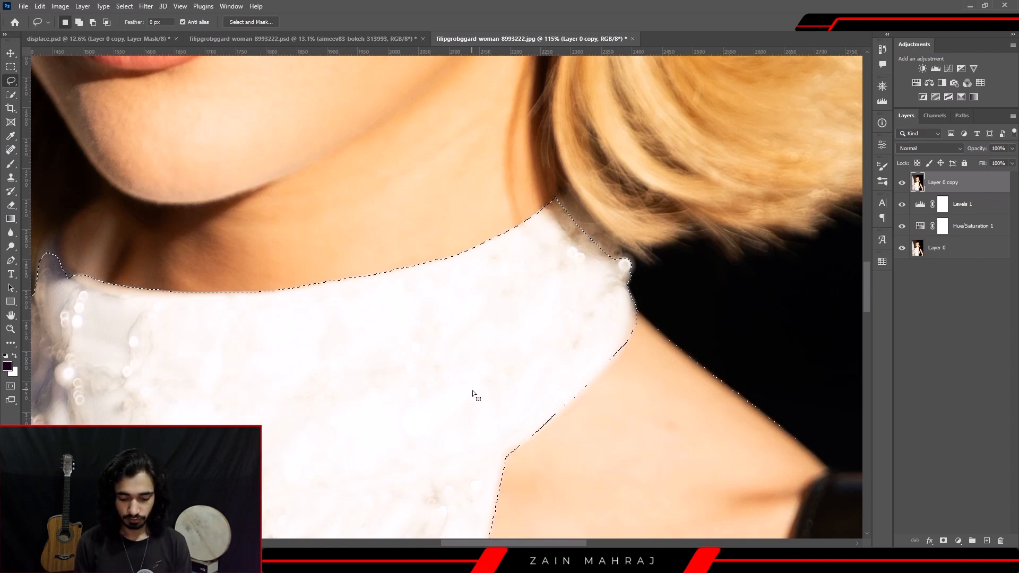
Add the shaded strip of the dress's right edge, just below the skin gap beside the bag strap, to the selection.
left_click_drag(486, 453, 480, 241)
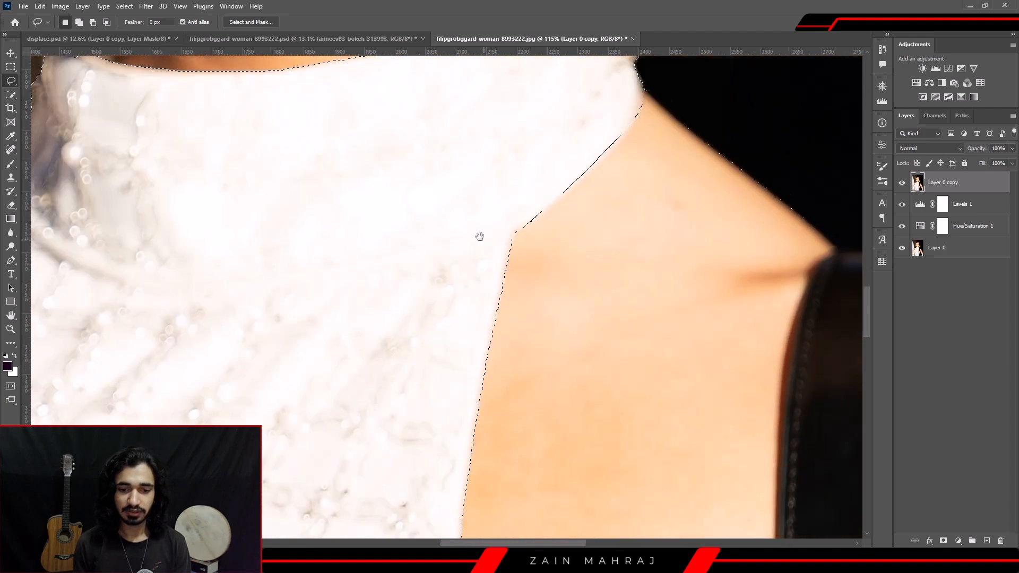
left_click_drag(452, 434, 492, 223)
left_click_drag(520, 446, 544, 271)
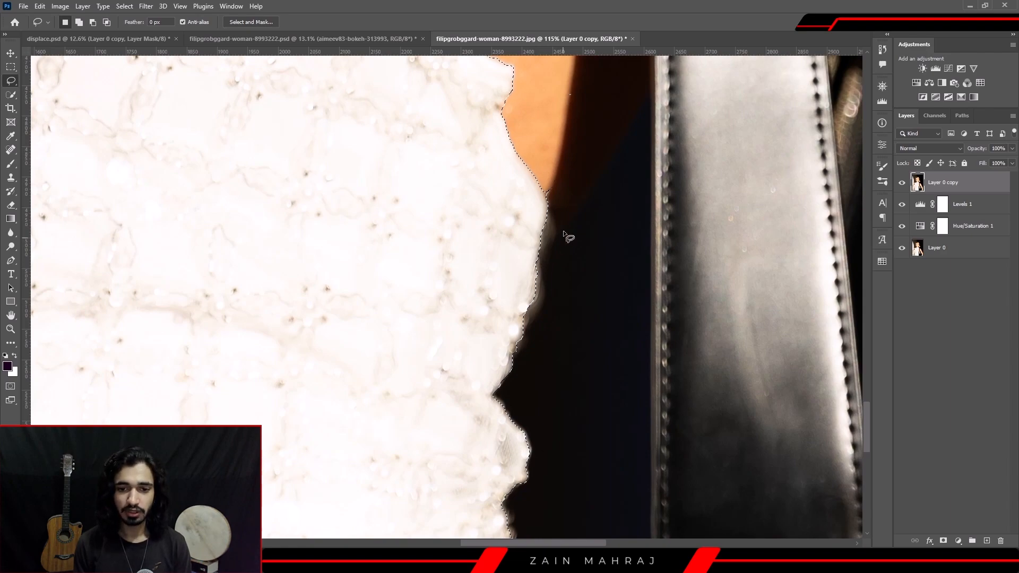
key("shift")
mouse_move(541, 204)
left_mouse_down()
mouse_move(552, 241)
mouse_move(536, 313)
mouse_move(523, 340)
mouse_move(484, 336)
mouse_move(545, 227)
mouse_move(538, 205)
mouse_move(549, 200)
left_mouse_up()
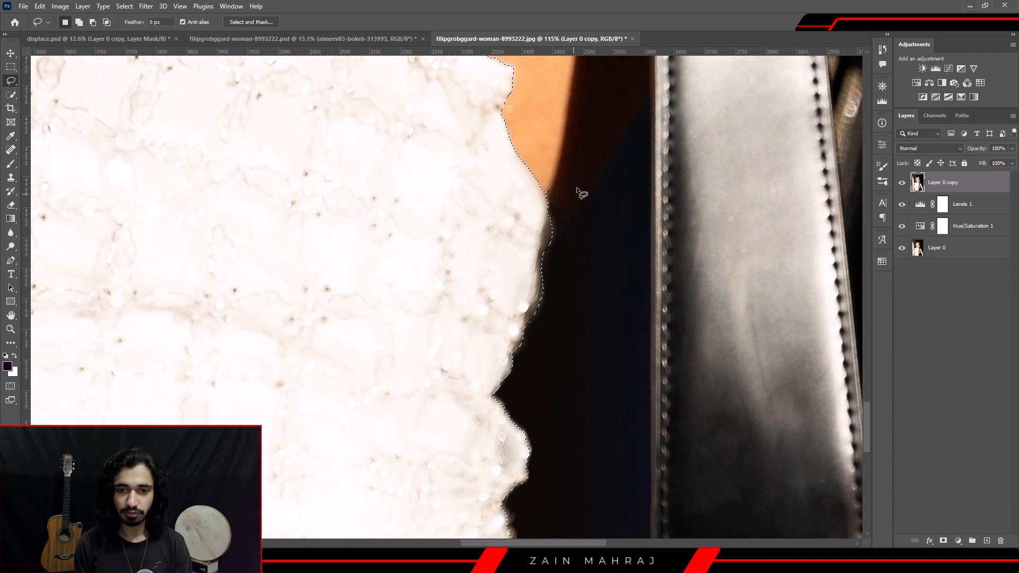
Subtract the stray spur and the small leftover speck along the skin gap's dark edge from the selection.
scroll(581, 197, "up", 3)
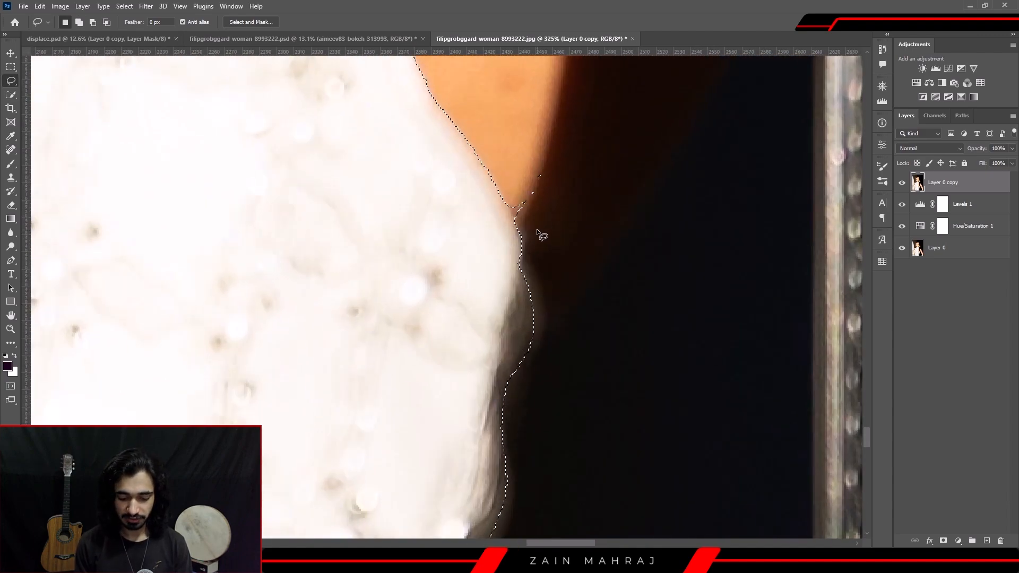
key("alt")
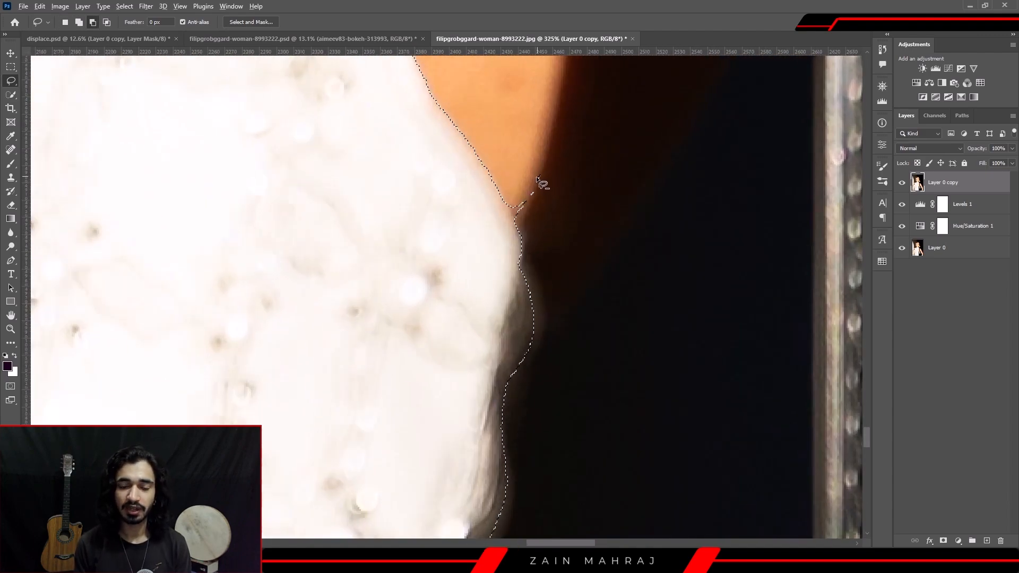
mouse_move(511, 196)
left_mouse_down()
mouse_move(518, 218)
mouse_move(559, 200)
mouse_move(537, 169)
left_mouse_up()
mouse_move(555, 116)
left_mouse_down()
mouse_move(512, 221)
mouse_move(477, 357)
left_mouse_up()
key("alt")
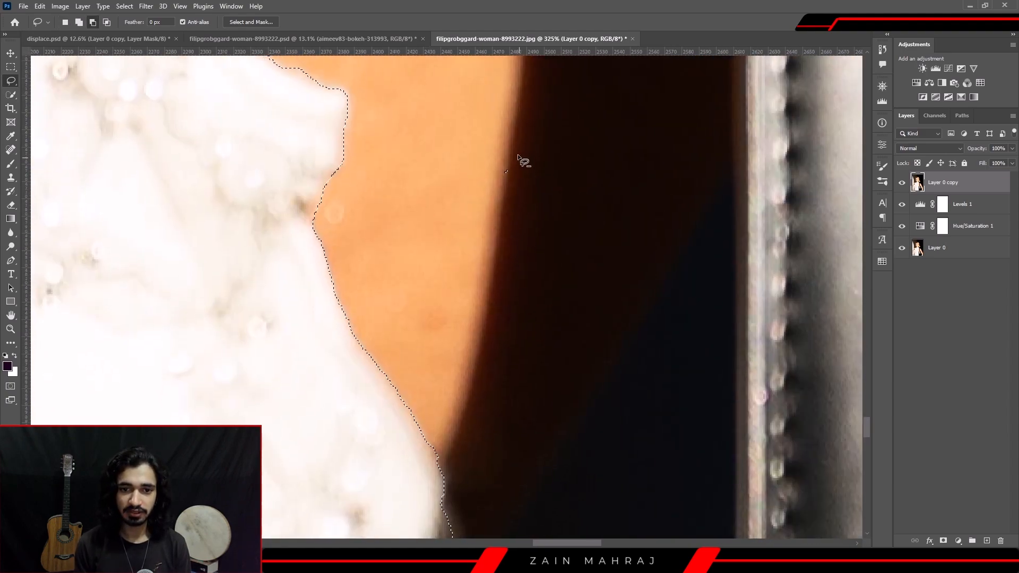
left_click_drag(511, 142, 513, 146)
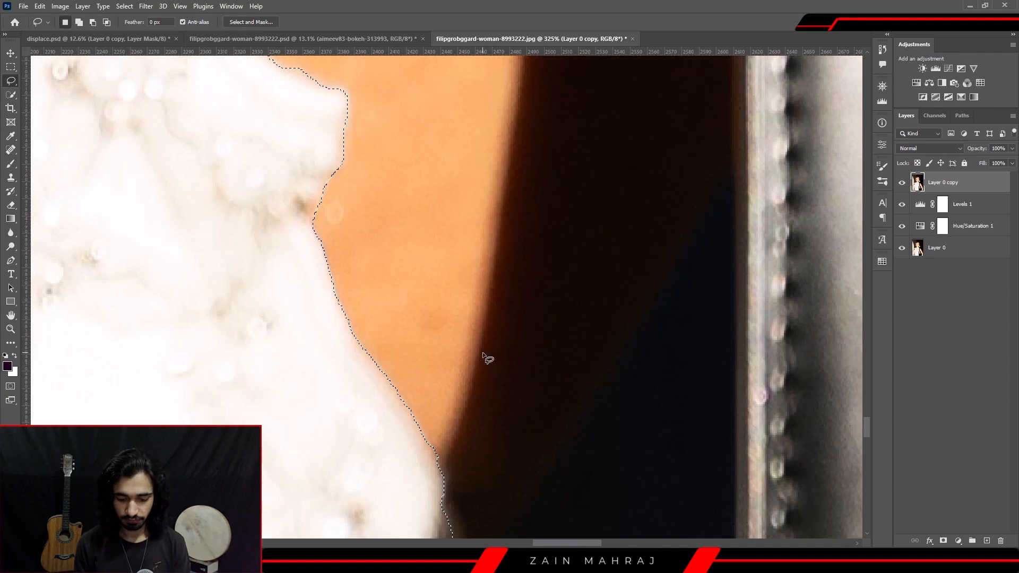
Add the shaded fabric strip at the dress's lower right corner to the selection, down to the image's bottom edge.
scroll(486, 340, "down", 5)
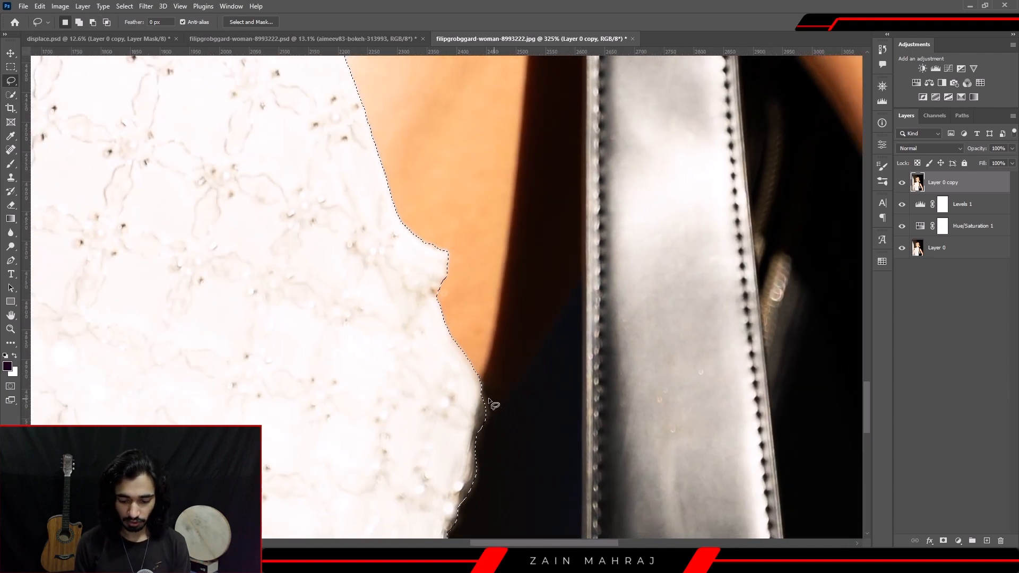
left_click_drag(450, 454, 480, 277)
left_click_drag(507, 374, 510, 210)
left_click_drag(501, 403, 464, 244)
left_click_drag(545, 398, 574, 395)
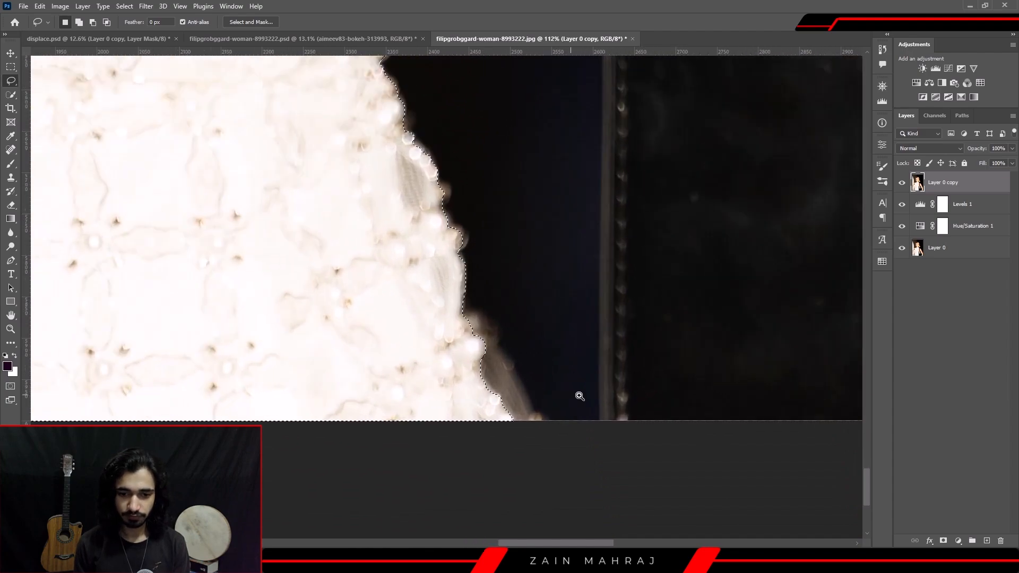
scroll(575, 396, "up", 3)
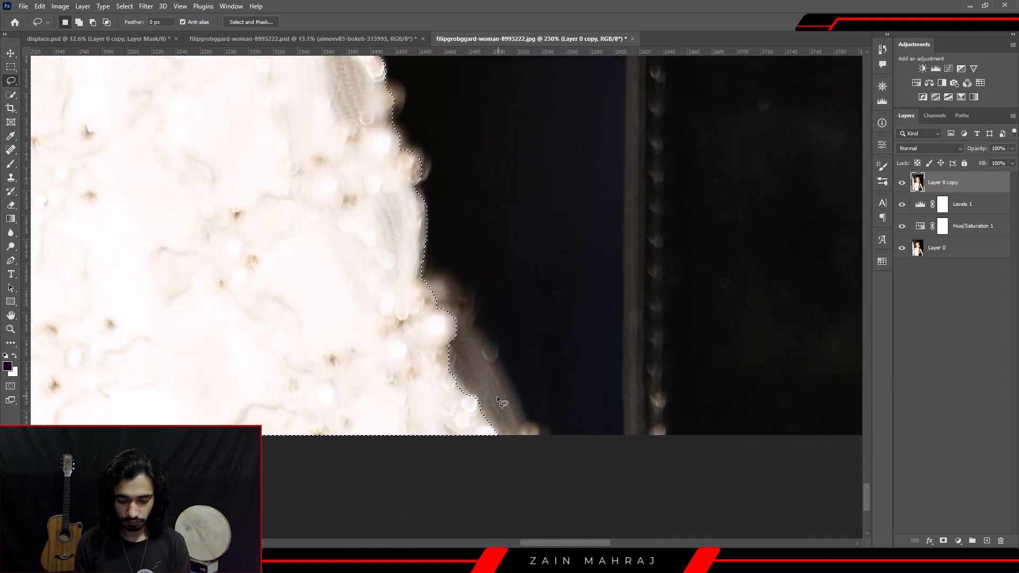
key("shift")
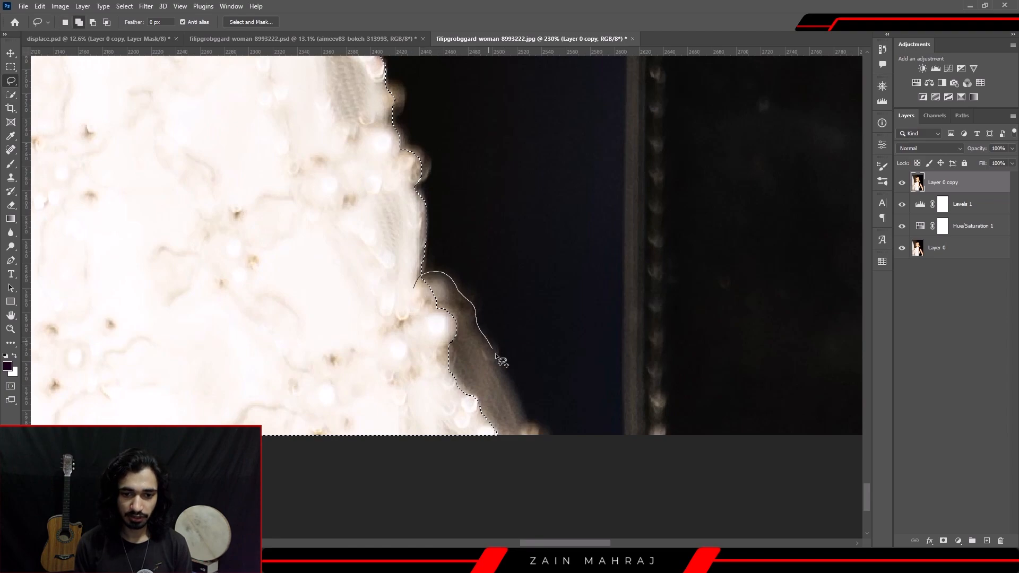
left_click_drag(434, 369, 416, 290)
Add the two protruding beads just above the lower right corner of the dress to the selection.
mouse_move(395, 158)
left_mouse_down()
mouse_move(422, 151)
mouse_move(431, 165)
mouse_move(413, 183)
mouse_move(397, 137)
left_mouse_up()
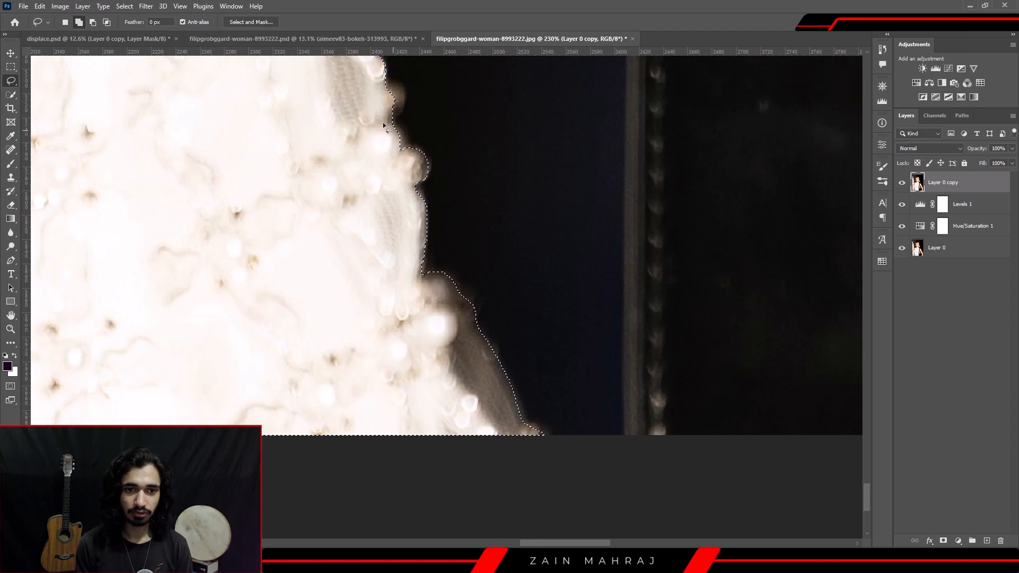
mouse_move(378, 90)
left_mouse_down()
mouse_move(386, 85)
mouse_move(399, 104)
mouse_move(383, 100)
left_mouse_up()
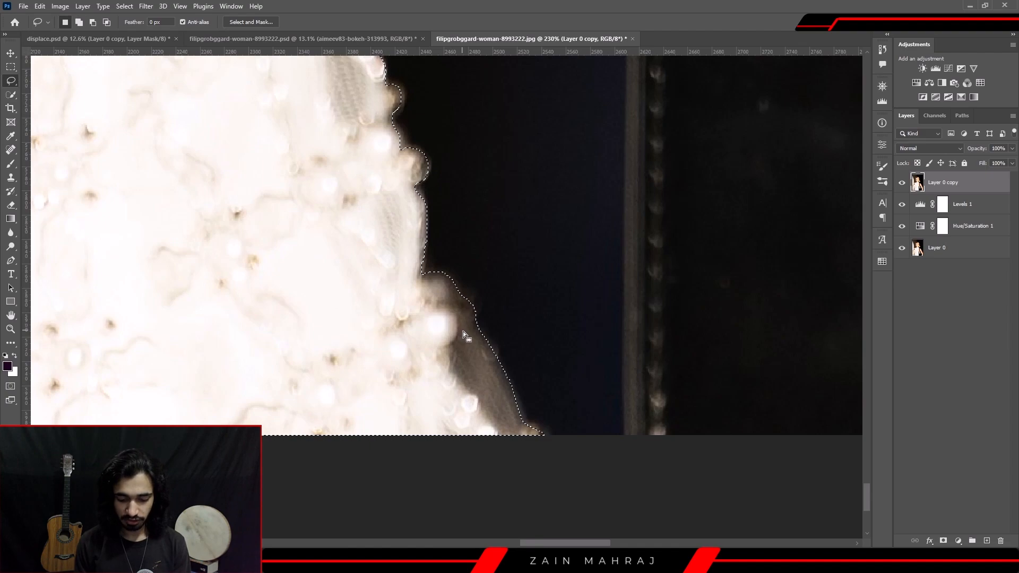
Add the missed dark beads farther up the dress's right edge to the selection with the Lasso tool.
left_click_drag(385, 141, 451, 379)
left_click_drag(380, 169, 445, 286)
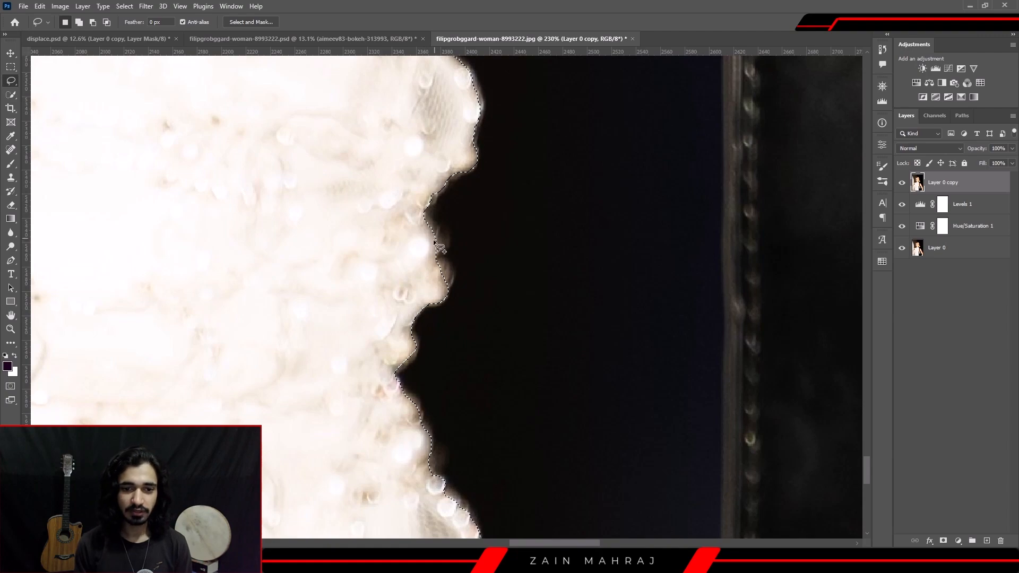
mouse_move(414, 220)
left_mouse_down("shift")
mouse_move(445, 240)
mouse_move(448, 272)
left_mouse_up("shift")
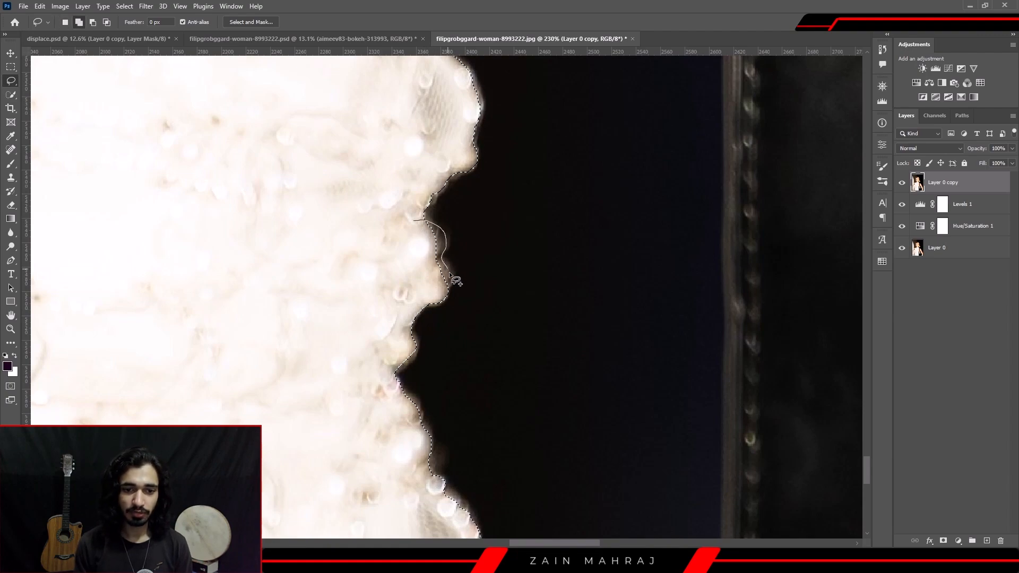
left_click_drag(401, 214, 404, 215)
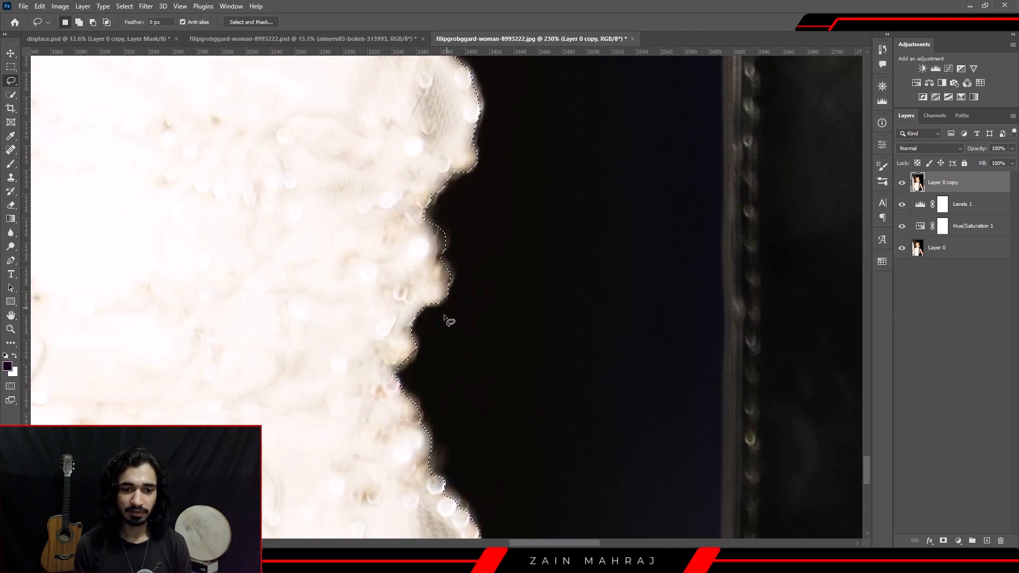
mouse_move(418, 445)
left_mouse_down("shift")
mouse_move(444, 465)
mouse_move(428, 466)
mouse_move(432, 430)
left_mouse_up("shift")
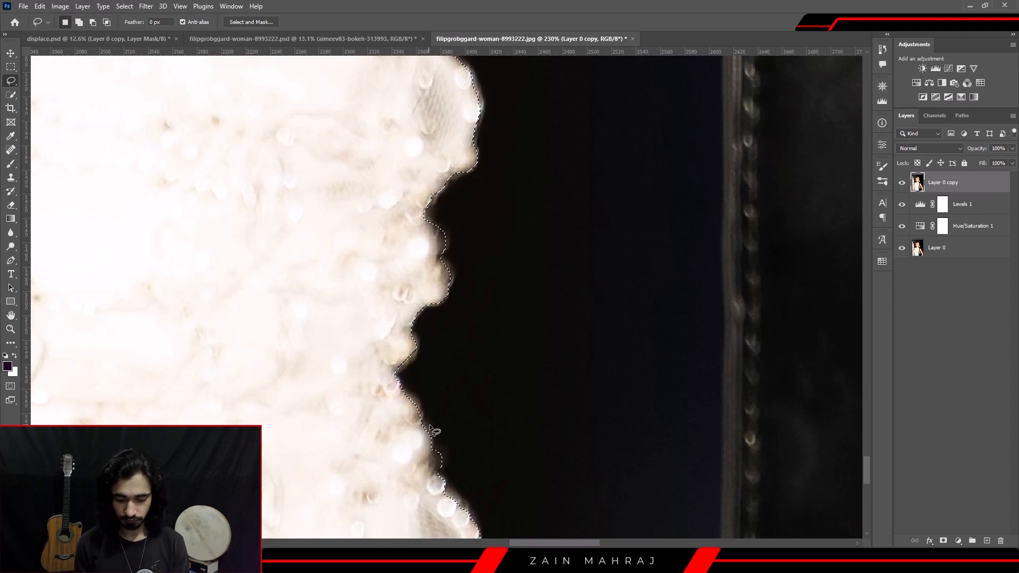
Add the protruding dark bead on the dress's left side edge to the selection.
scroll(439, 296, "down", 10)
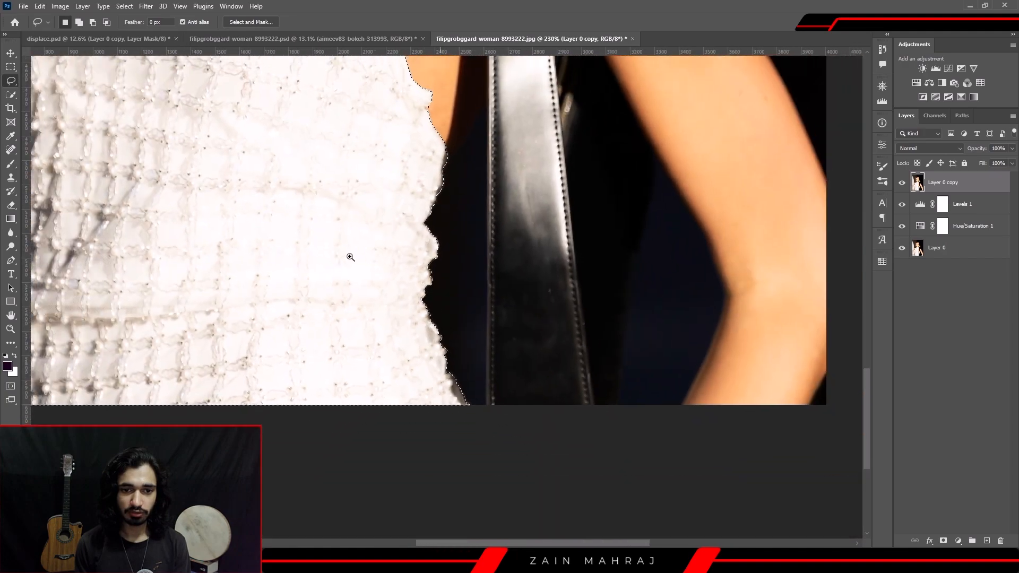
scroll(191, 141, "up", 8)
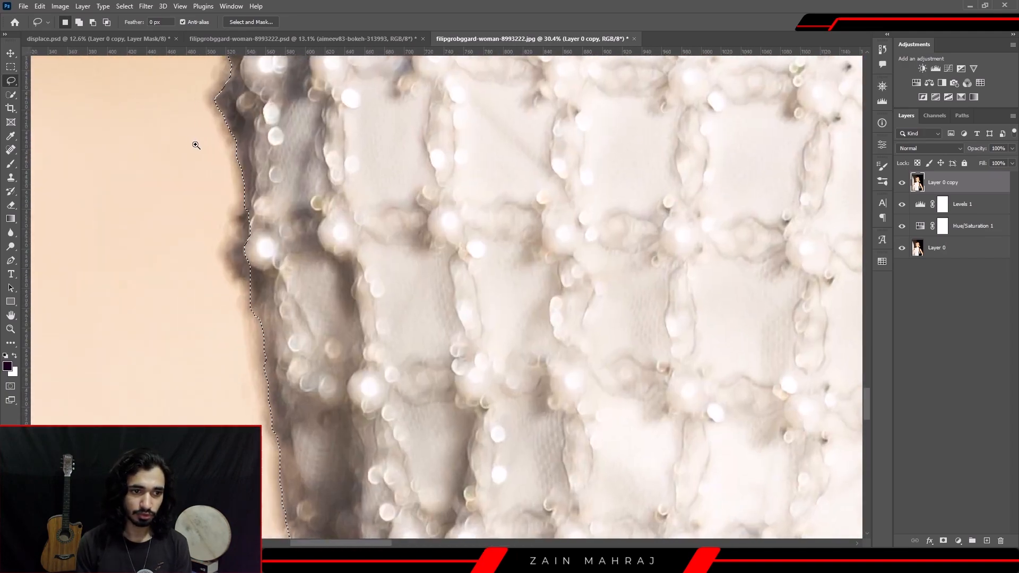
scroll(168, 129, "down", 4)
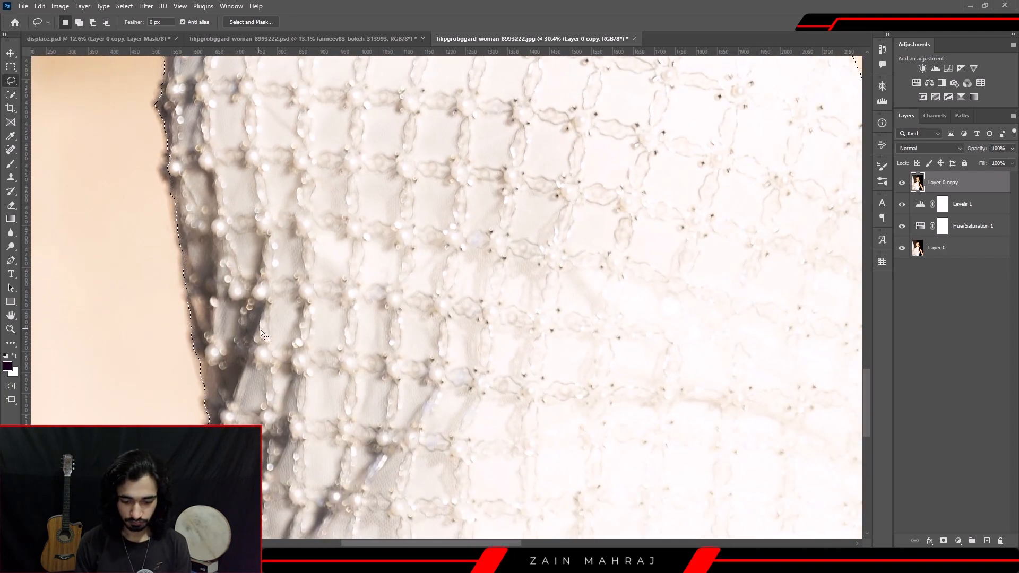
left_click_drag(179, 163, 363, 281)
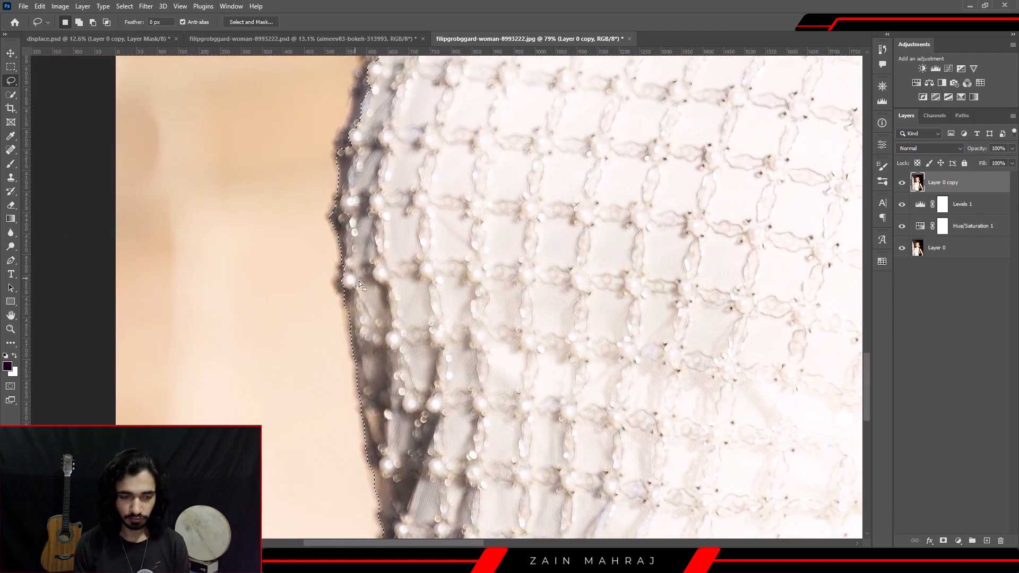
mouse_move(349, 259)
left_mouse_down()
mouse_move(339, 271)
mouse_move(348, 302)
mouse_move(366, 281)
mouse_move(353, 258)
left_mouse_up()
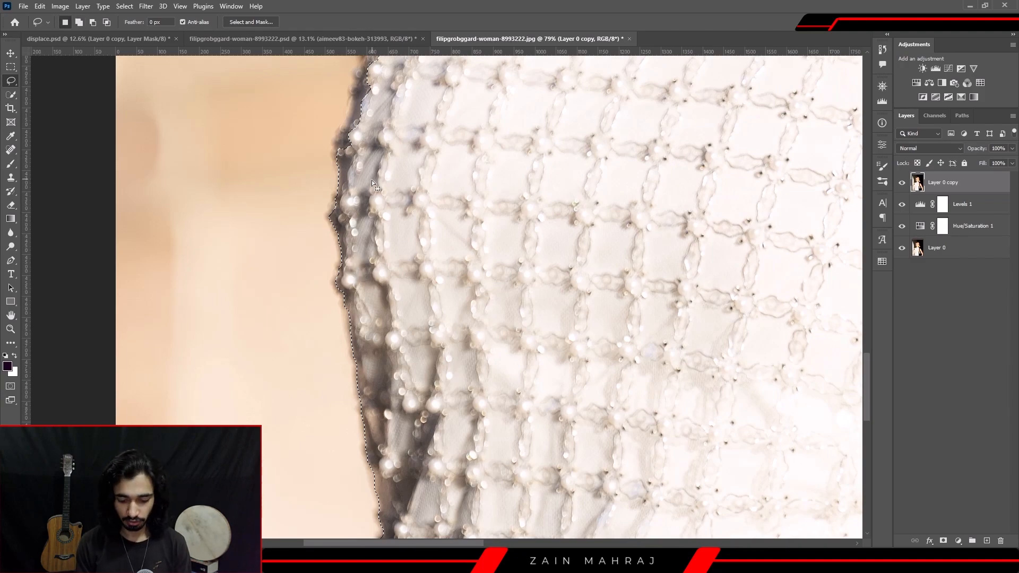
Add the shaded beaded strip along the dress's upper left edge, below the armpit, to the selection.
left_click_drag(360, 105, 422, 293)
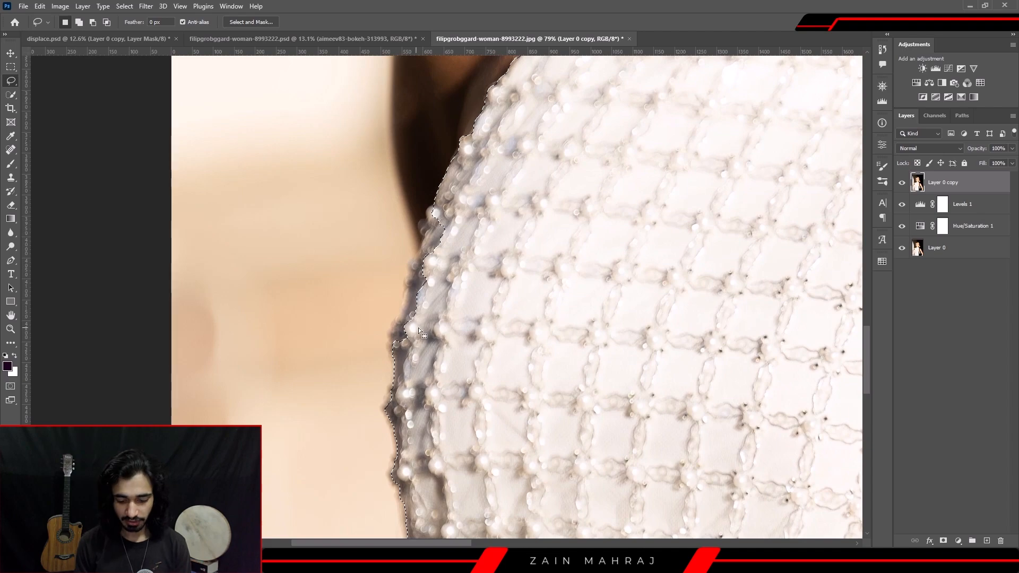
key("shift")
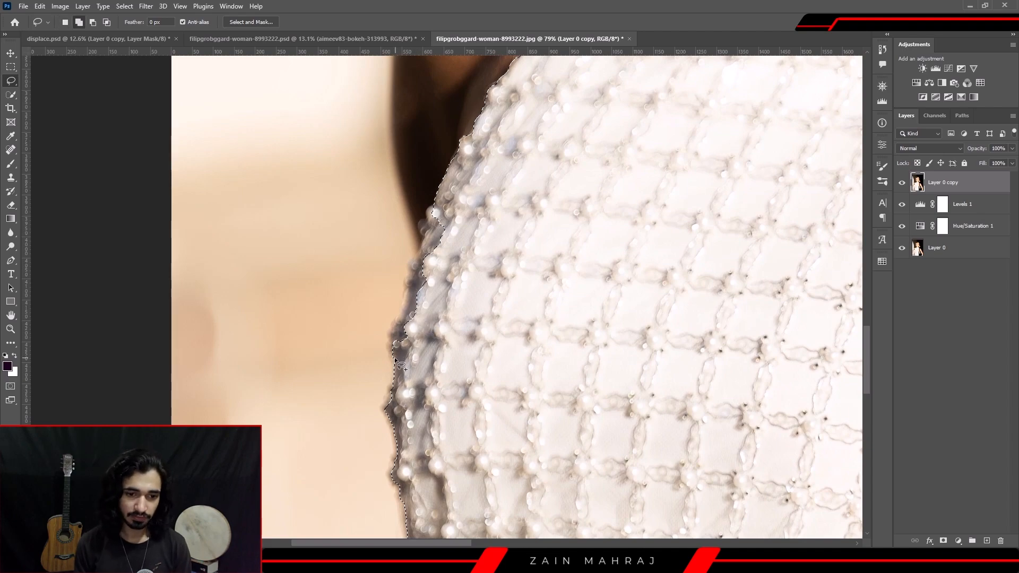
mouse_move(394, 330)
left_mouse_down()
mouse_move(418, 224)
mouse_move(433, 206)
mouse_move(458, 219)
mouse_move(444, 301)
mouse_move(391, 359)
left_mouse_up()
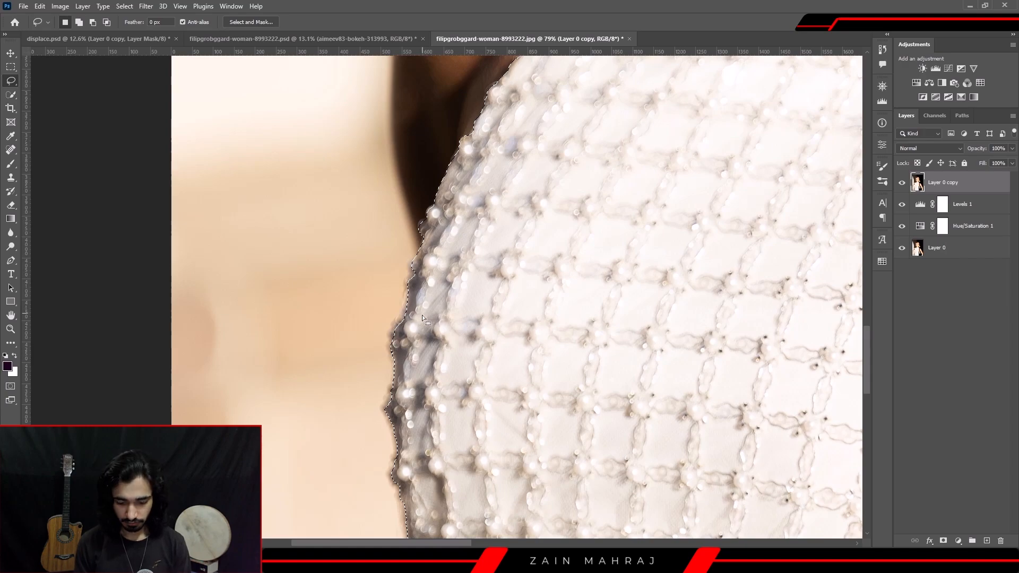
mouse_move(416, 278)
left_mouse_down()
mouse_move(450, 280)
mouse_move(434, 288)
left_mouse_up()
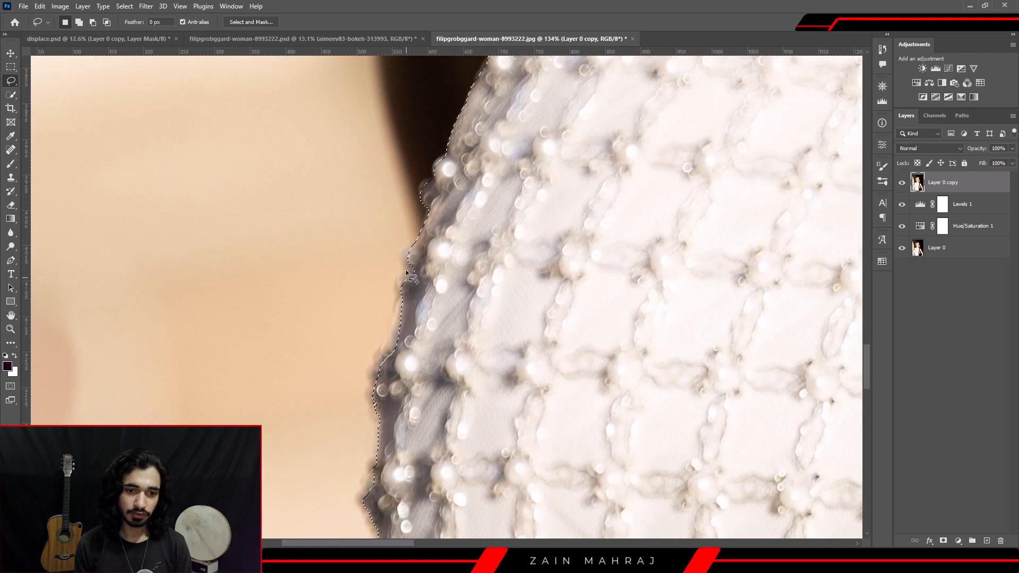
Add the small beads still sticking out of the outline just below the armpit to the dress selection.
mouse_move(419, 247)
left_mouse_down()
mouse_move(402, 256)
mouse_move(424, 260)
mouse_move(419, 247)
left_mouse_up()
mouse_move(450, 179)
left_mouse_down()
mouse_move(456, 159)
mouse_move(433, 165)
mouse_move(444, 179)
left_mouse_up()
mouse_move(410, 332)
left_mouse_down()
mouse_move(374, 374)
mouse_move(384, 384)
mouse_move(409, 334)
left_mouse_up()
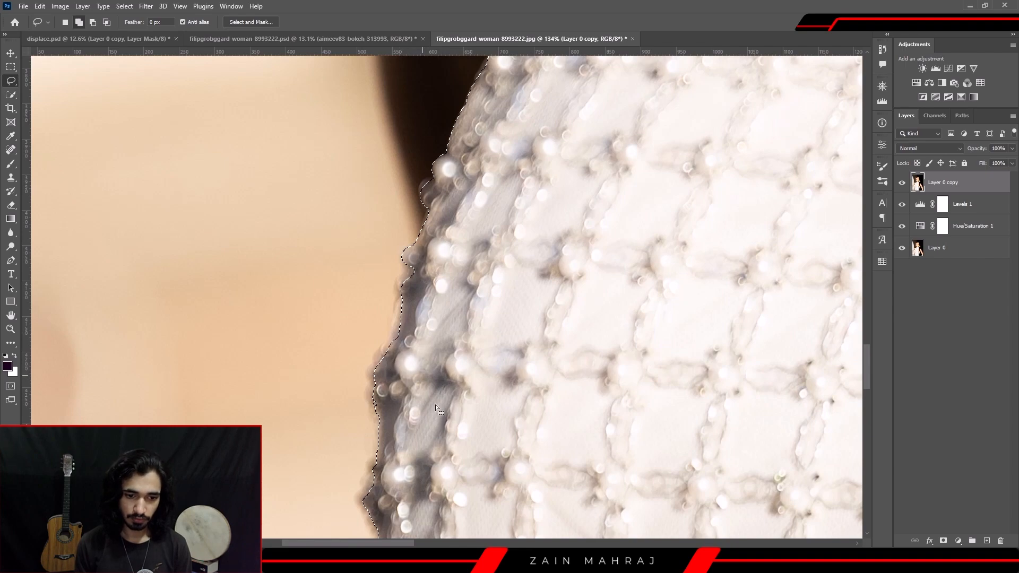
Add the missed beads on the dress's left side edge and along its slanted edge below the shoulder to the selection.
left_click_drag(371, 484, 379, 471)
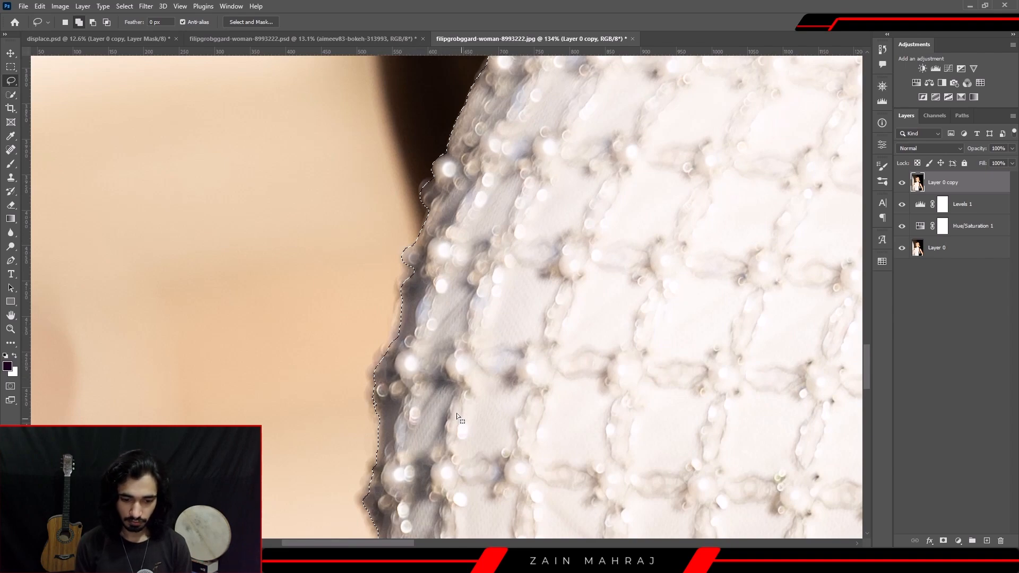
left_click_drag(452, 208, 406, 387)
left_click_drag(563, 164, 417, 325)
left_click_drag(472, 242, 418, 314)
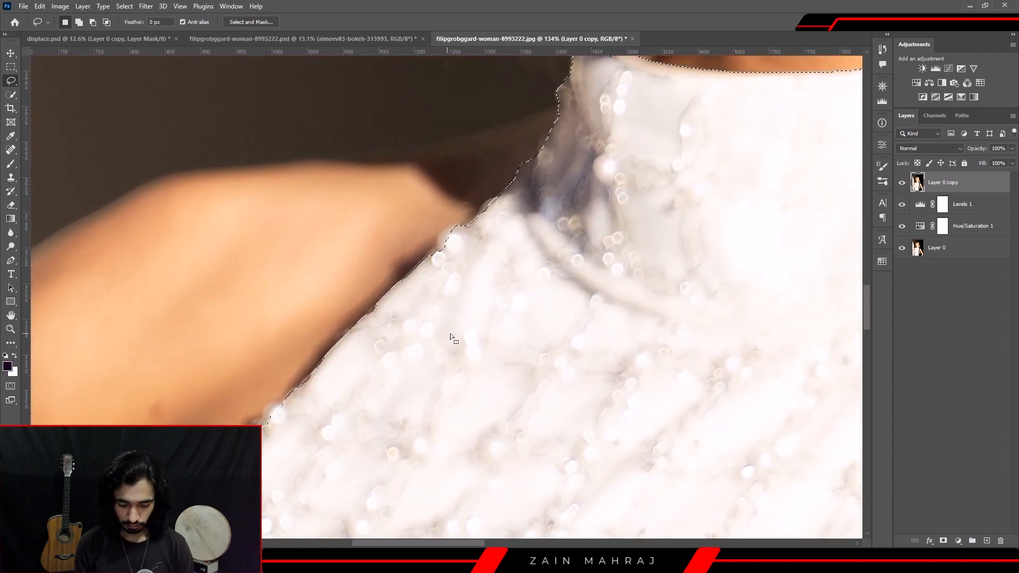
left_click_drag(459, 230, 469, 224)
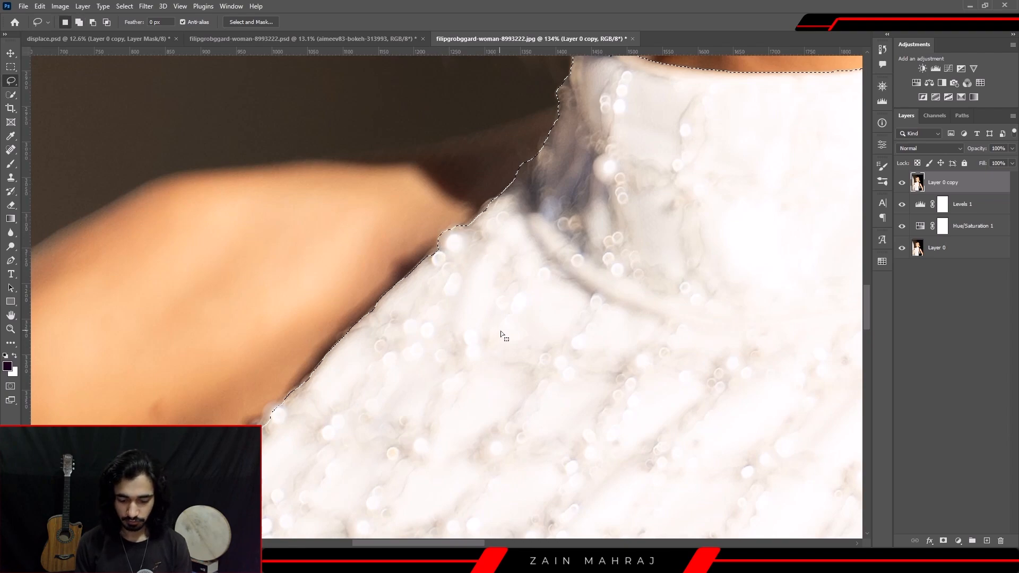
Add the missed sliver at the upper left edge of the dress's collar to the selection with the Lasso tool.
mouse_move(546, 186)
left_mouse_down()
mouse_move(460, 302)
mouse_move(454, 291)
mouse_move(441, 314)
mouse_move(439, 300)
left_mouse_up()
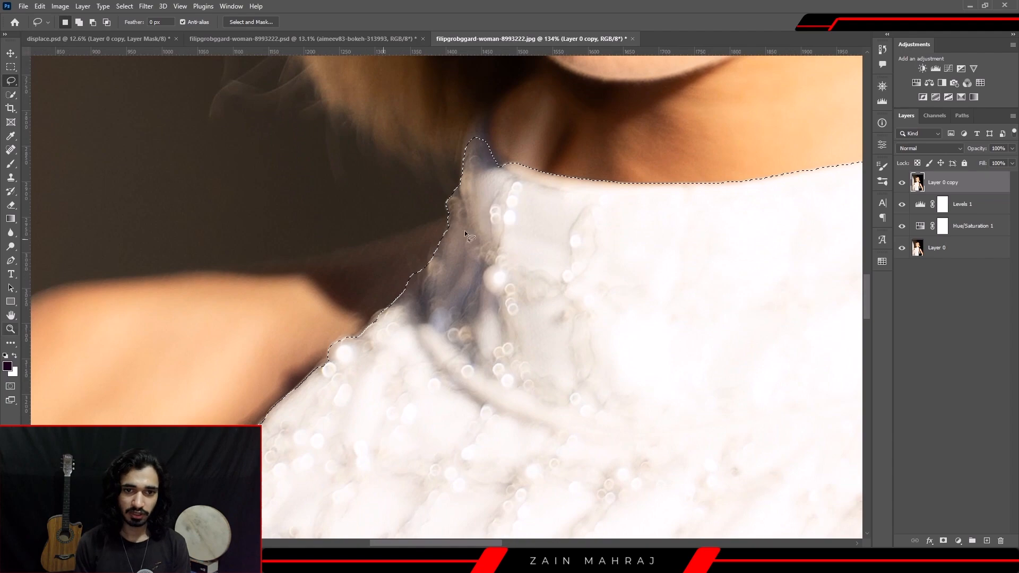
left_click_drag(476, 150, 488, 245)
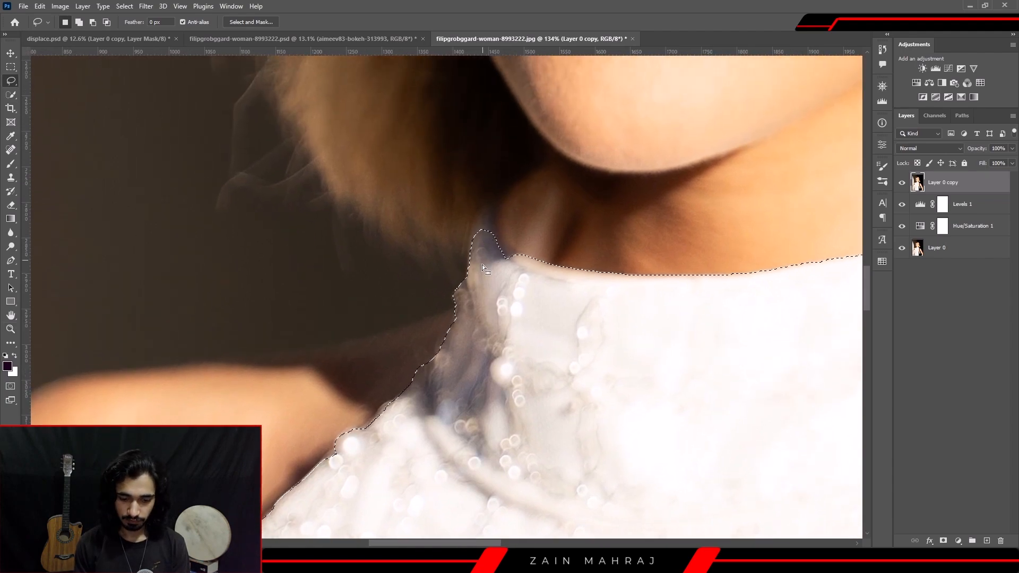
mouse_move(471, 252)
left_mouse_down()
mouse_move(479, 225)
mouse_move(496, 236)
mouse_move(470, 262)
left_mouse_up()
left_click_drag(520, 370, 457, 335)
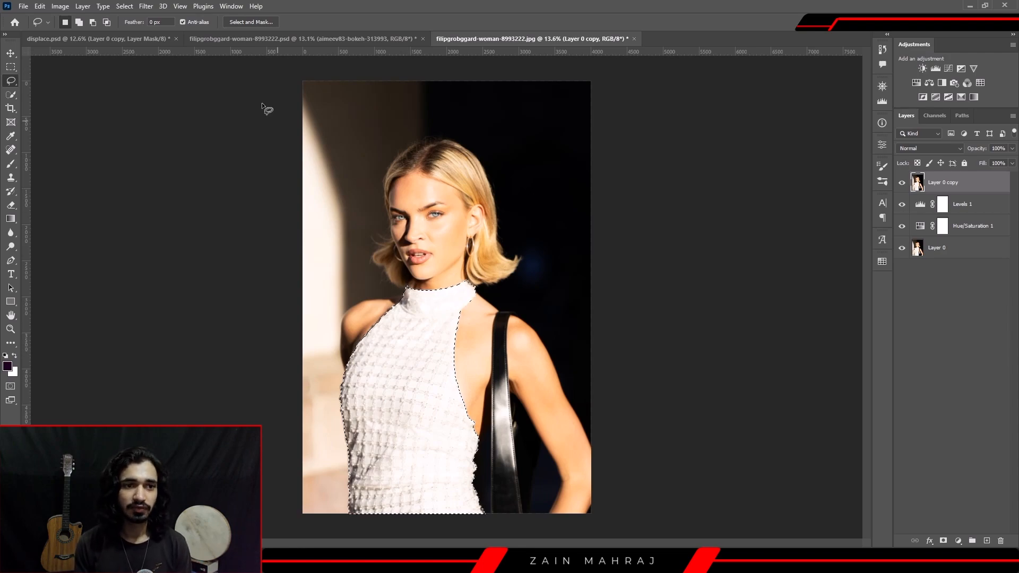
Open the dress selection in Select and Mask, keep the Overlay view at 100% opacity, and invert the selection.
left_click(249, 22)
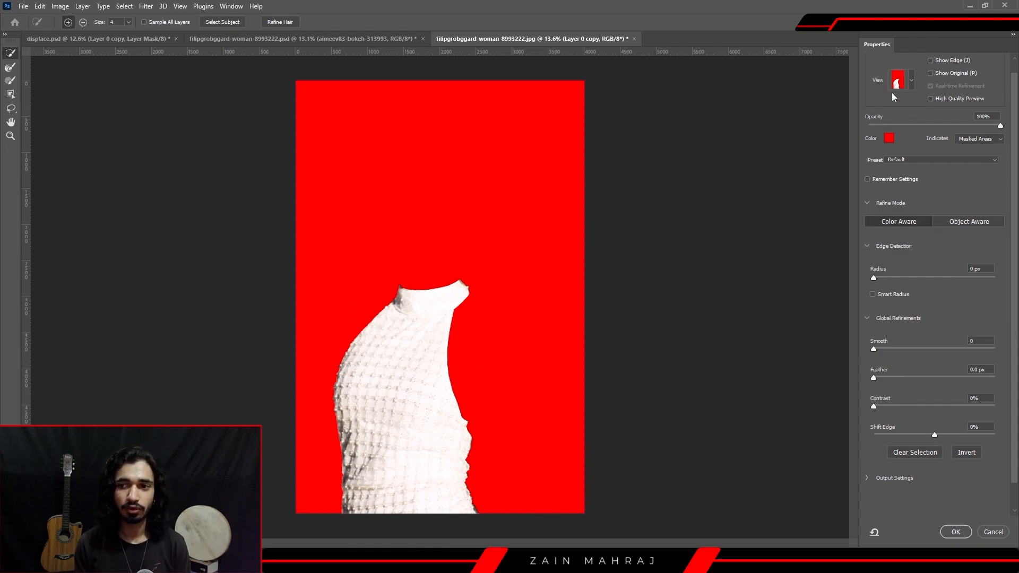
left_click(911, 83)
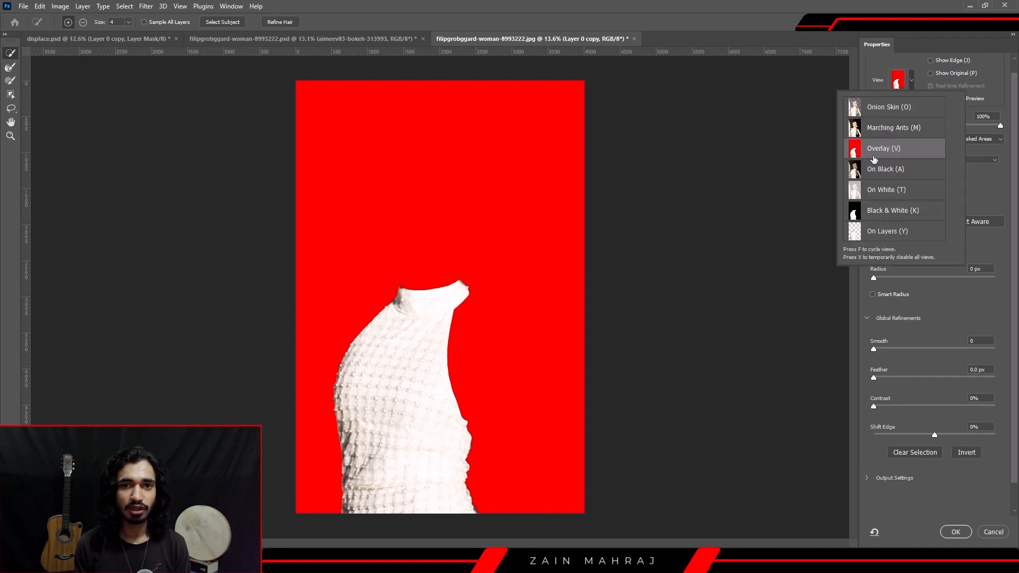
left_click(912, 61)
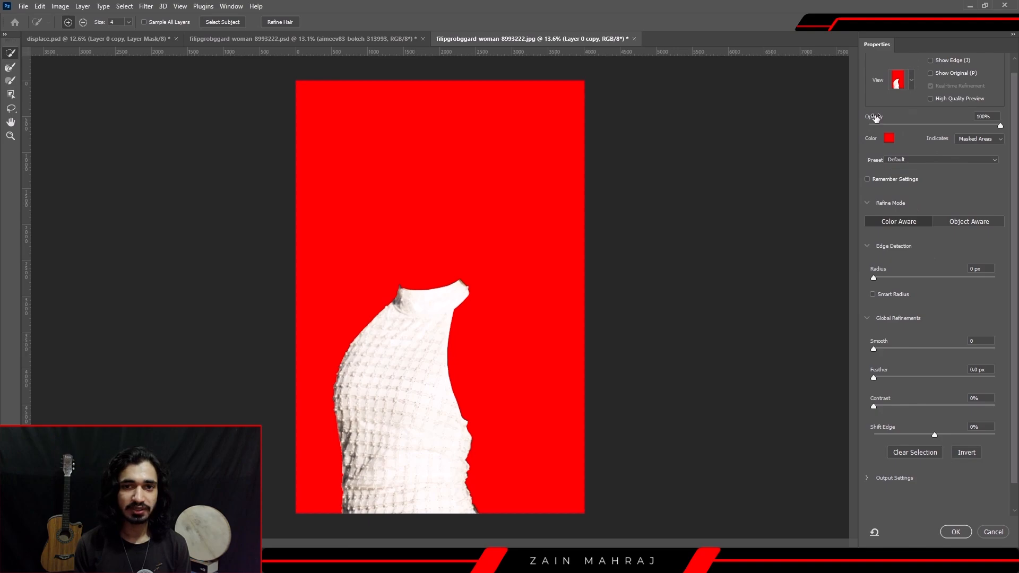
left_click(982, 119)
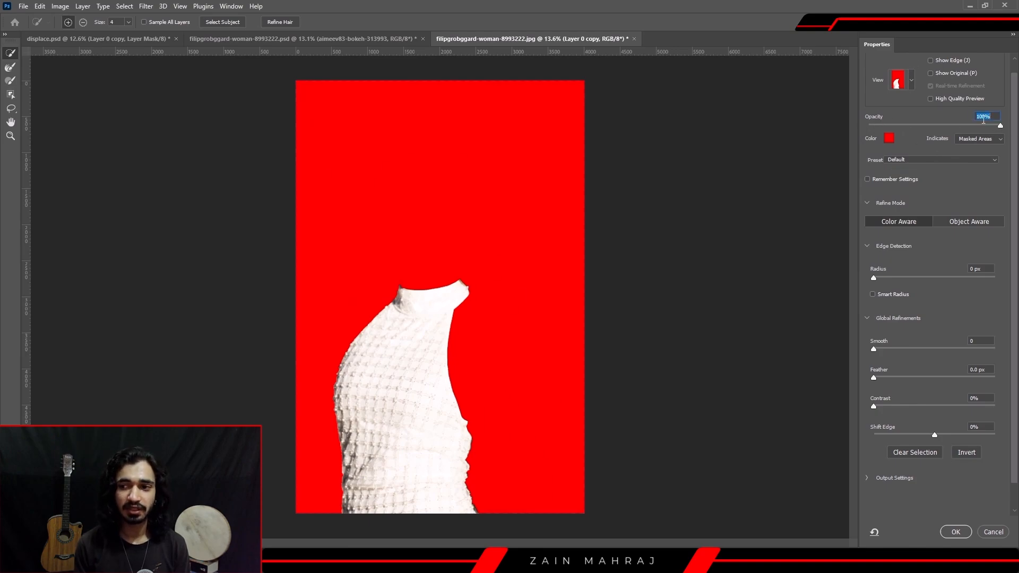
mouse_move(1000, 125)
left_mouse_down()
mouse_move(930, 125)
mouse_move(1000, 126)
left_mouse_up()
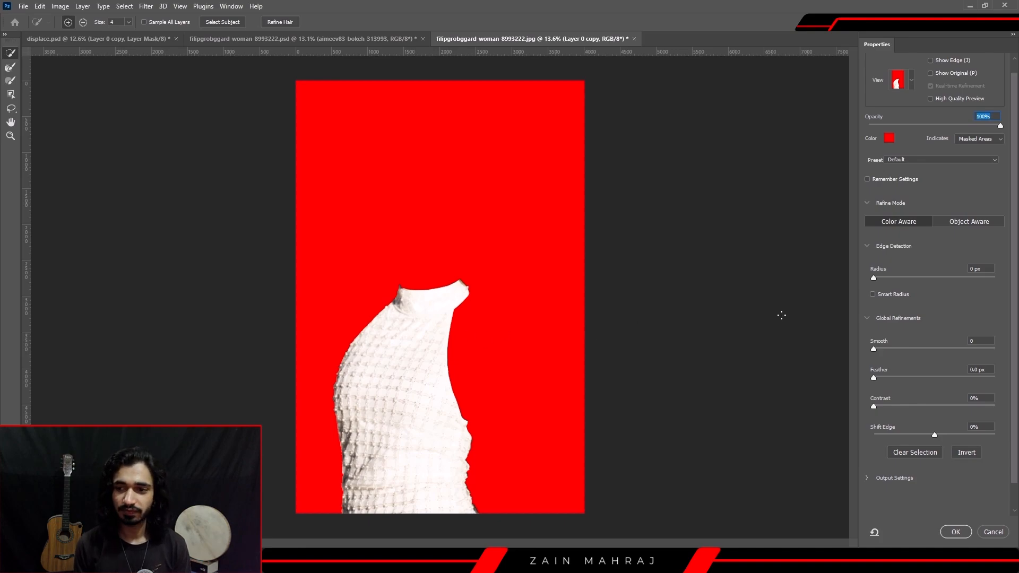
left_click(965, 454)
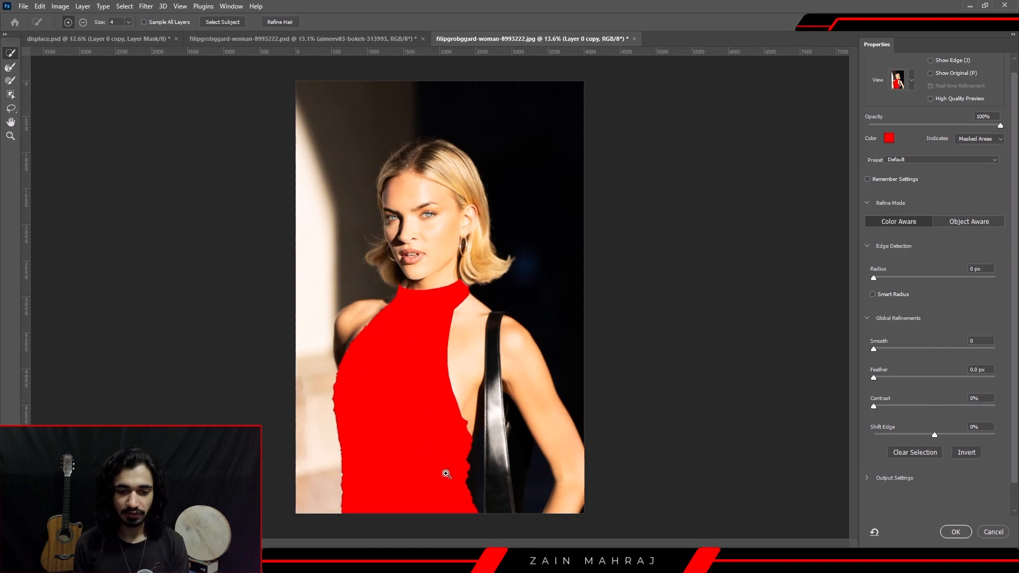
Refine the inverted dress selection with Shift Edge at -37% and Feather at 4.2 px.
left_click_drag(470, 512, 528, 477)
left_click_drag(477, 227, 380, 341)
left_click_drag(293, 109, 373, 180)
left_click_drag(441, 229, 392, 224)
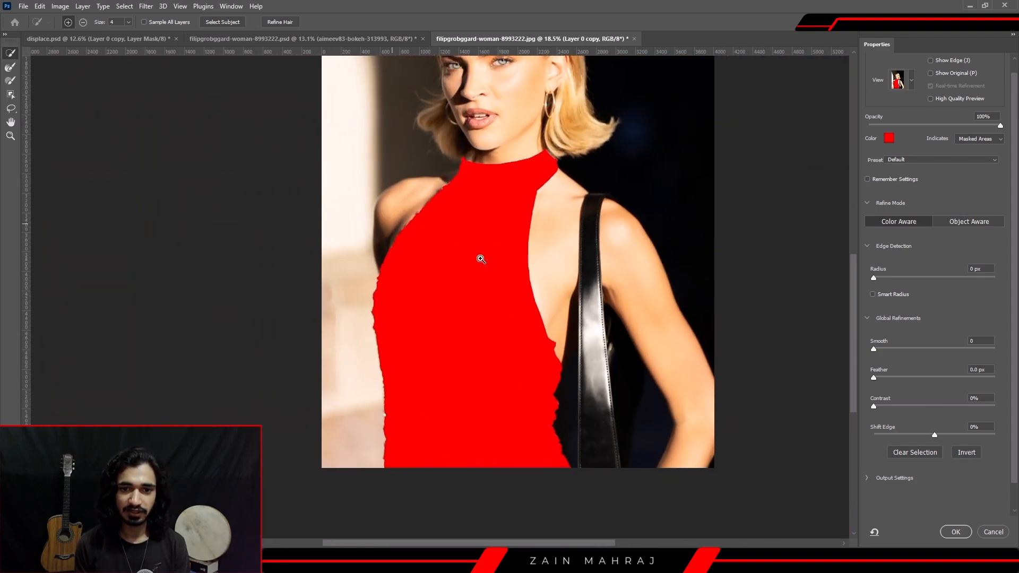
left_click_drag(475, 257, 467, 256)
left_click_drag(576, 159, 554, 159)
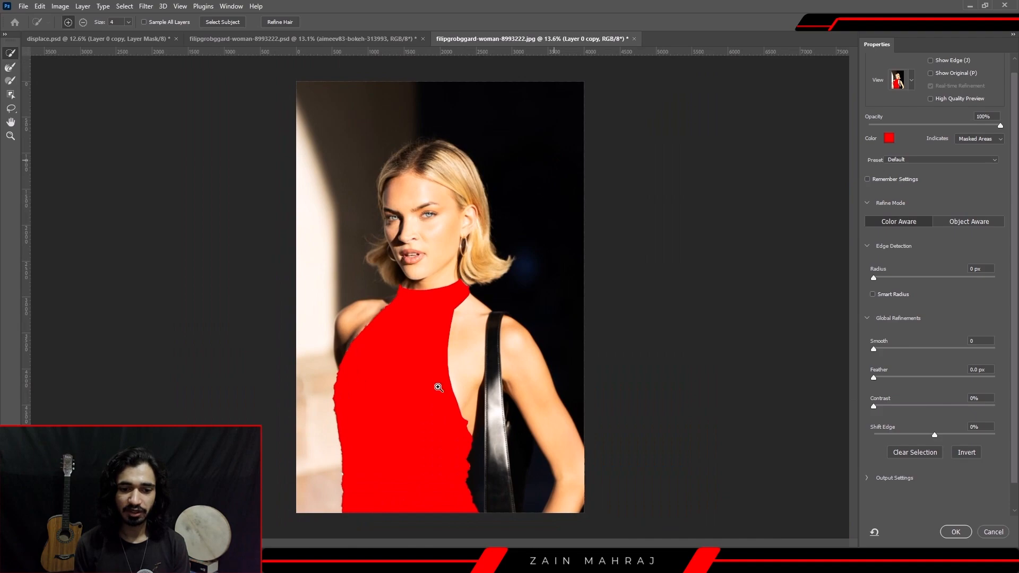
left_click_drag(482, 494, 541, 477)
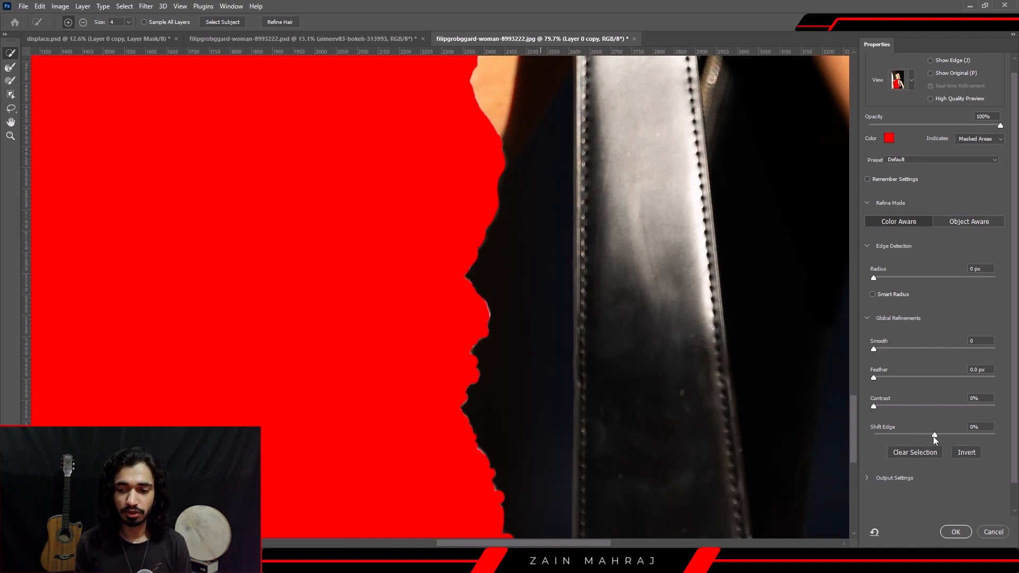
left_click_drag(935, 437, 912, 435)
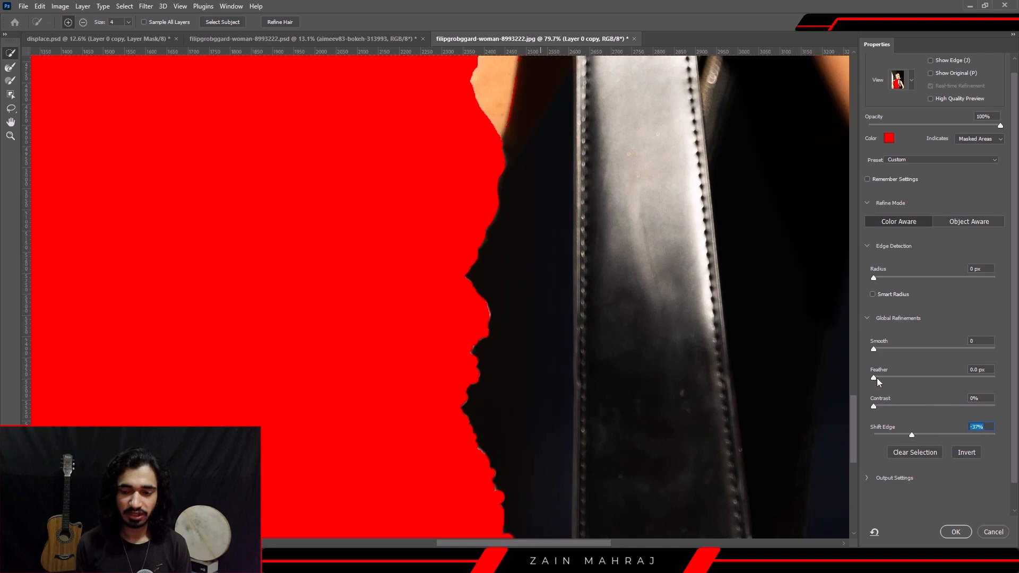
left_click_drag(873, 378, 893, 381)
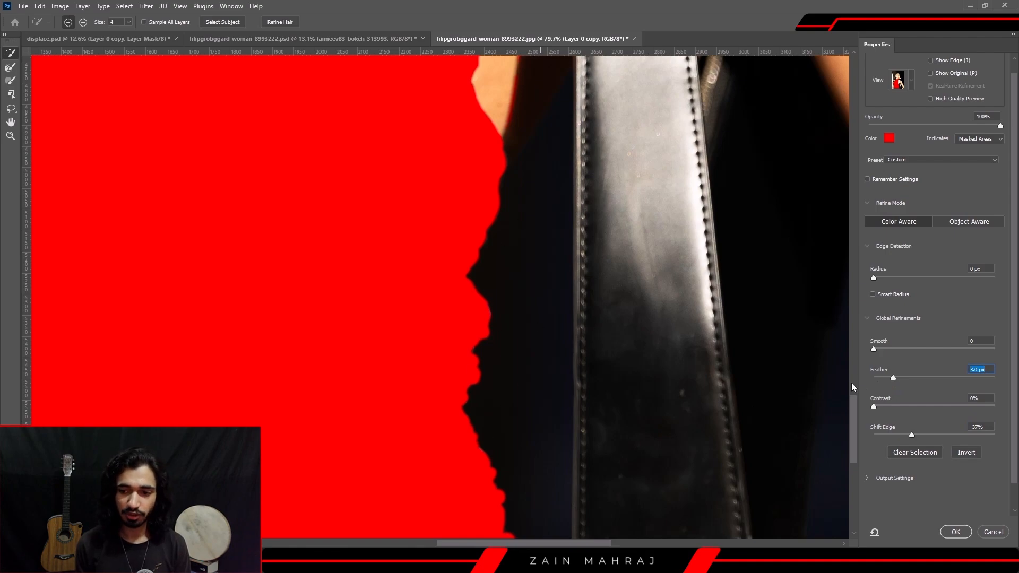
left_click_drag(893, 378, 901, 378)
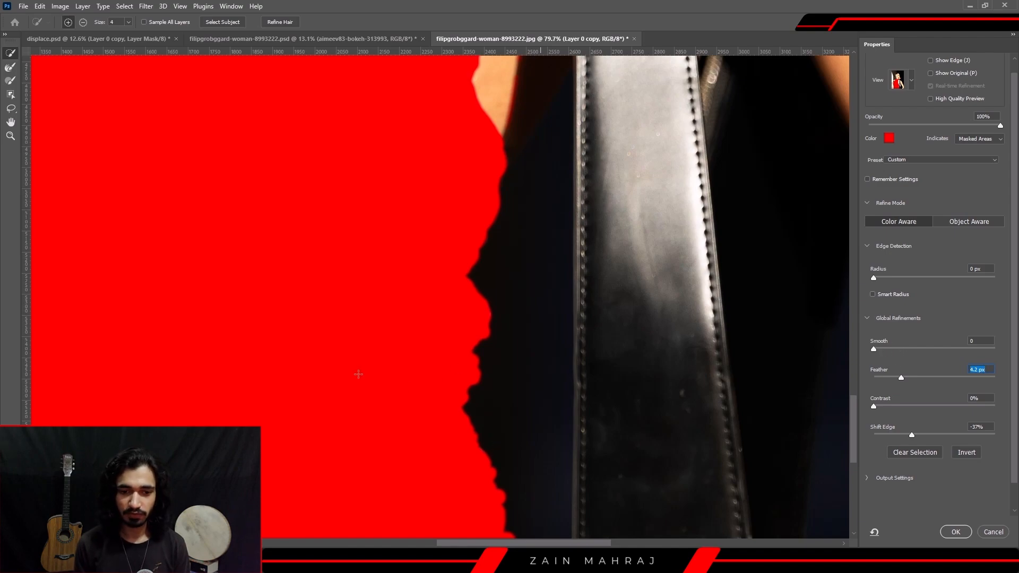
Examine the refined selection edge along both sides of the dress, the shoulder and the collar.
key("ctrl+space")
left_click(389, 306, "ctrl")
key("ctrl+space")
mouse_move(350, 298)
left_mouse_down()
mouse_move(489, 217)
mouse_move(476, 242)
mouse_move(498, 301)
mouse_move(422, 284)
mouse_move(406, 292)
left_mouse_up()
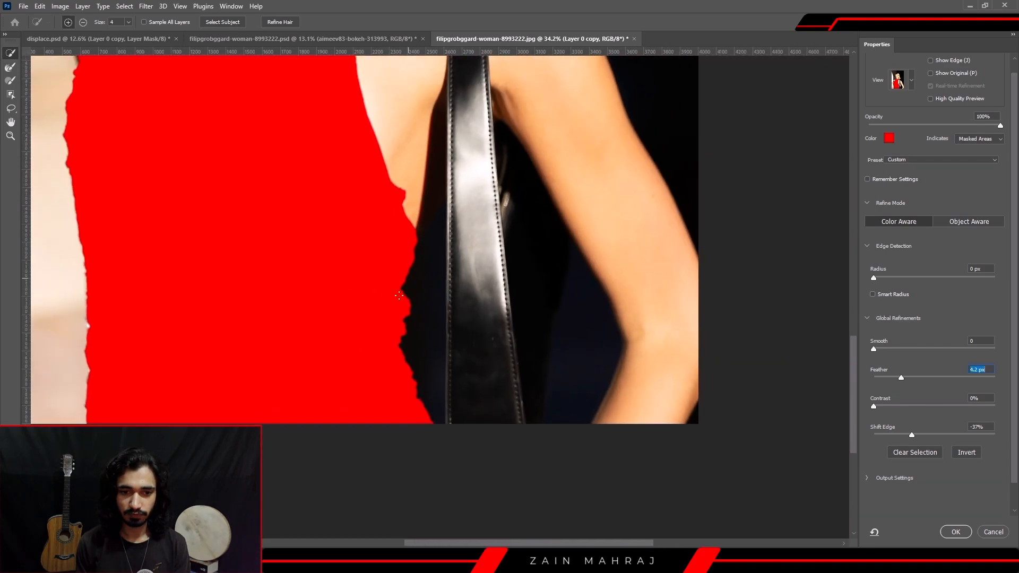
left_click_drag(254, 182, 366, 352)
left_click_drag(337, 187, 366, 255)
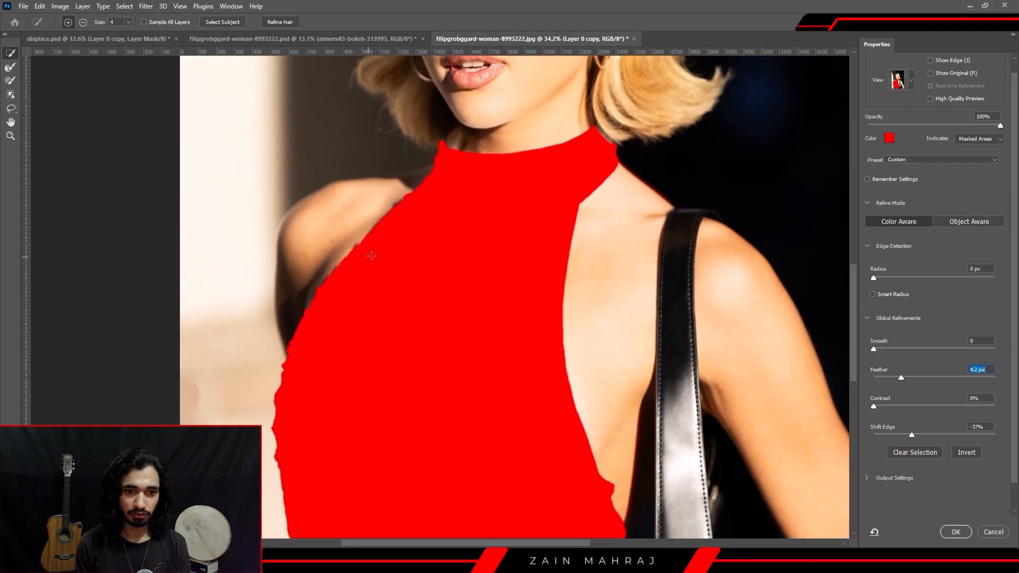
left_click(366, 249)
left_click(482, 206)
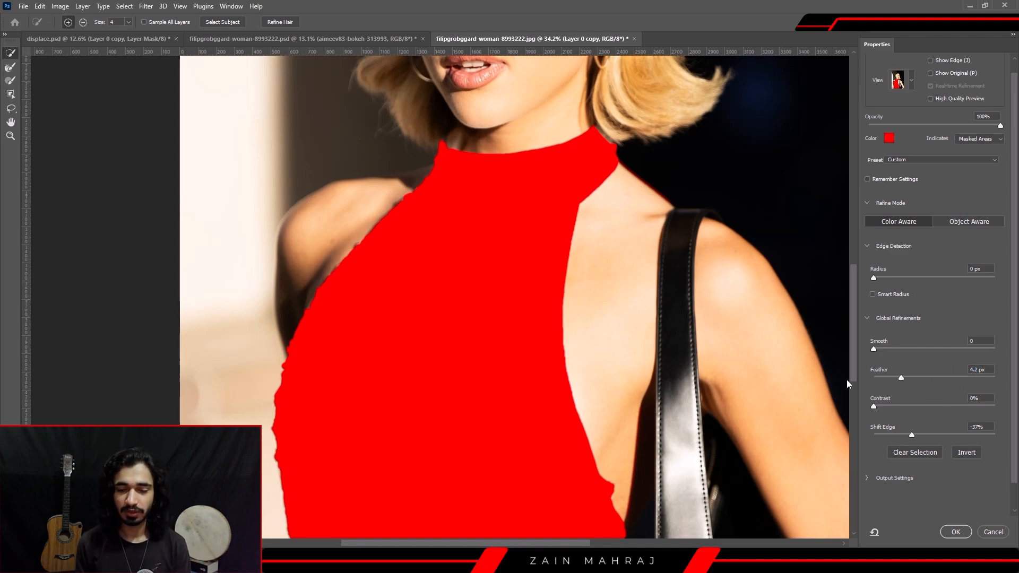
mouse_move(359, 247)
left_mouse_down()
mouse_move(418, 248)
mouse_move(342, 243)
left_mouse_up()
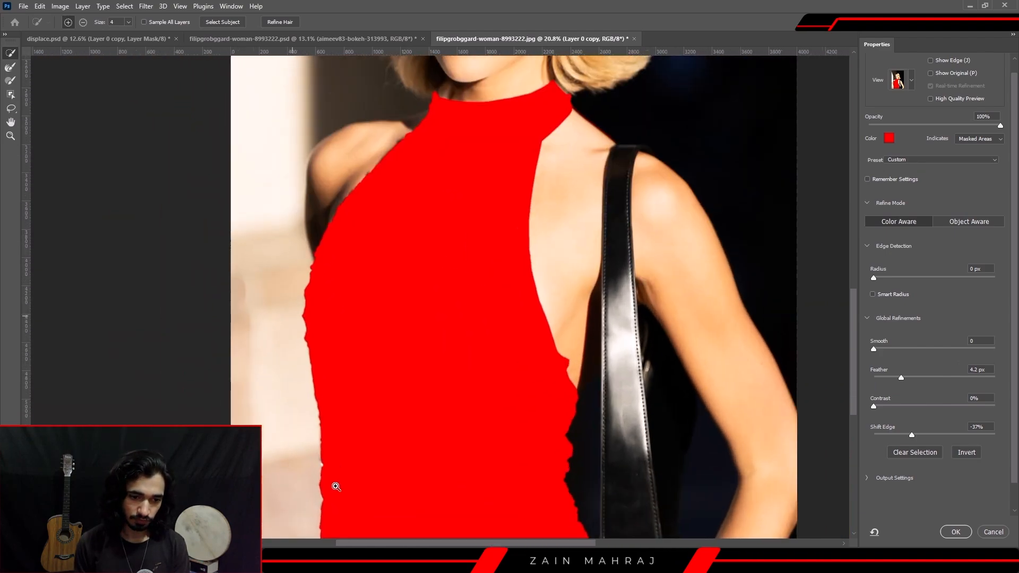
left_click_drag(335, 486, 366, 415)
left_click_drag(378, 376, 587, 329)
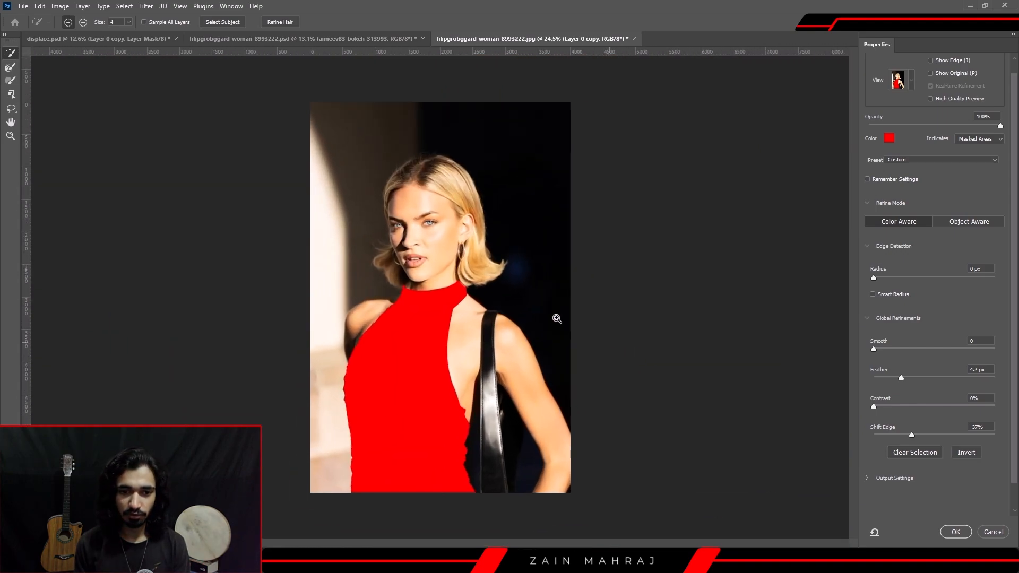
mouse_move(423, 286)
left_mouse_down()
mouse_move(499, 292)
mouse_move(435, 289)
mouse_move(443, 285)
left_mouse_up()
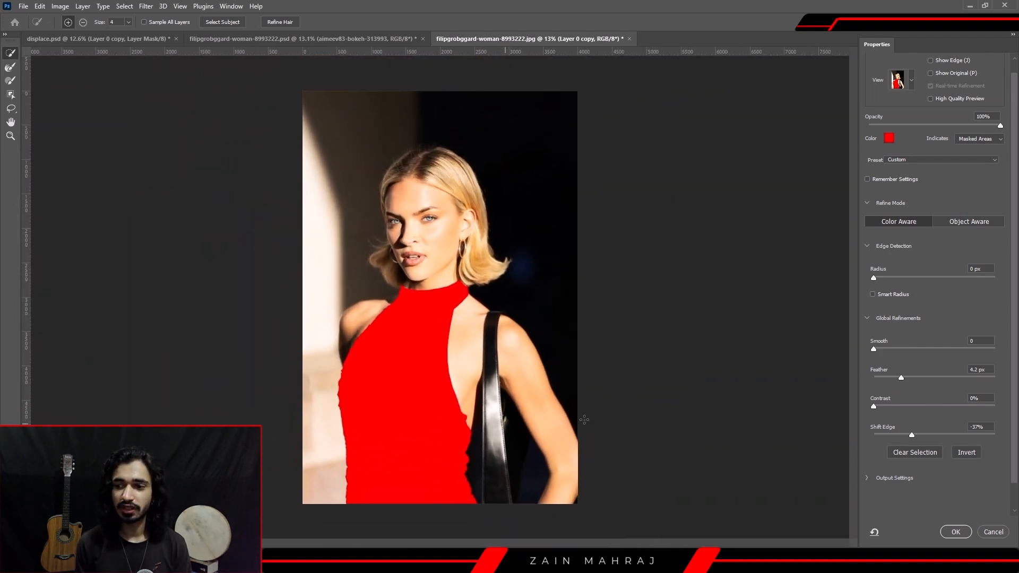
Apply the Select and Mask refinement and invert the selection so that only the dress is selected.
left_click(955, 532)
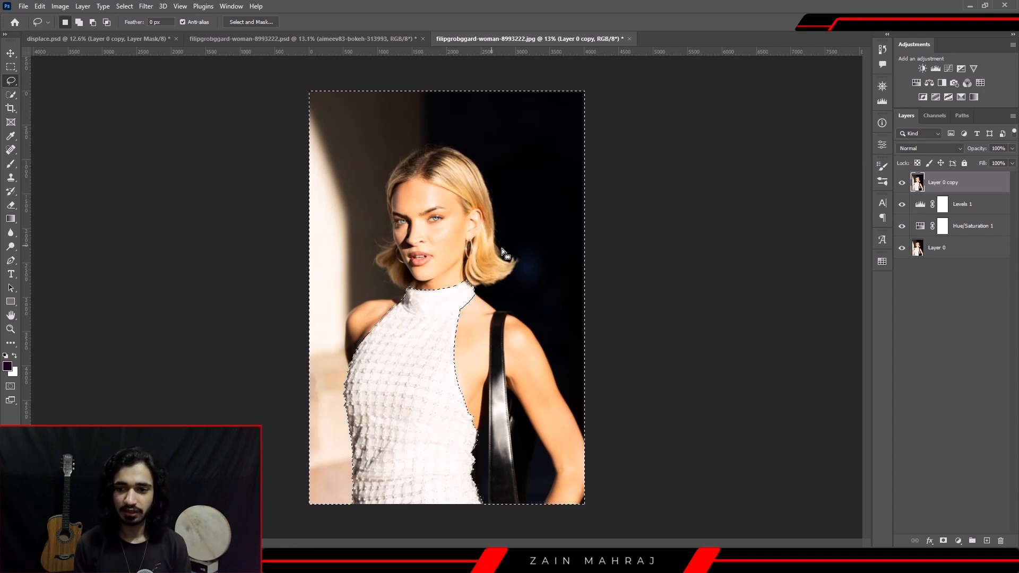
right_click(470, 216)
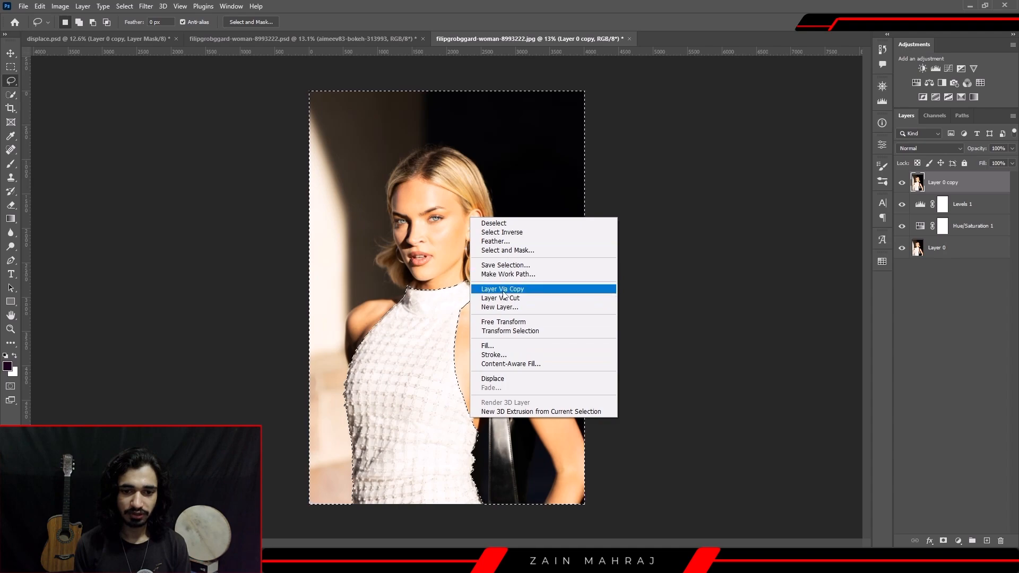
left_click(498, 232)
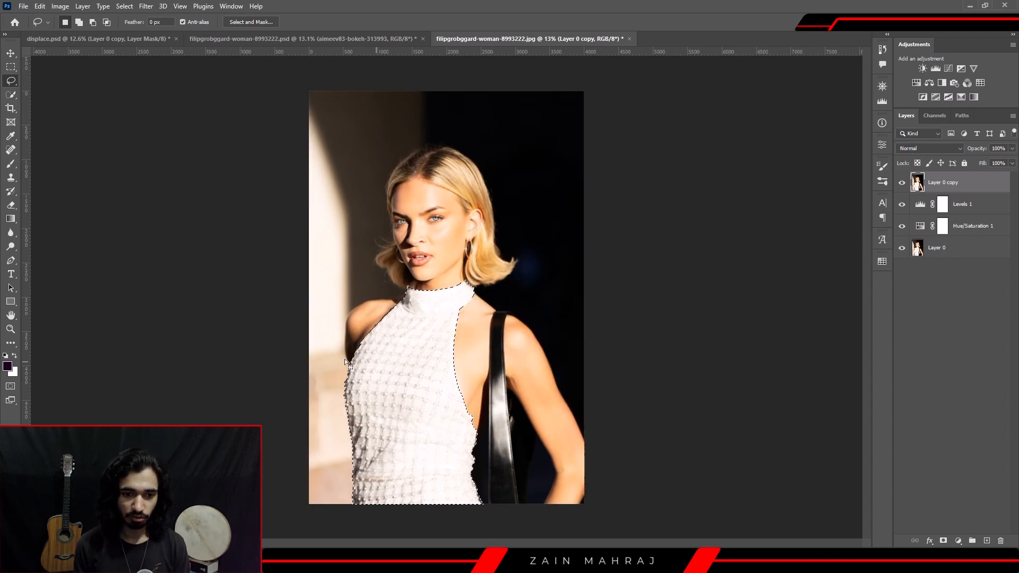
Add the bright bead protruding from the dress's lower left edge to the selection with the Lasso tool.
mouse_move(418, 292)
left_mouse_down()
mouse_move(480, 306)
mouse_move(445, 292)
mouse_move(450, 413)
left_mouse_up()
mouse_move(361, 463)
left_mouse_down()
mouse_move(397, 417)
mouse_move(372, 435)
mouse_move(346, 497)
mouse_move(361, 370)
left_mouse_up()
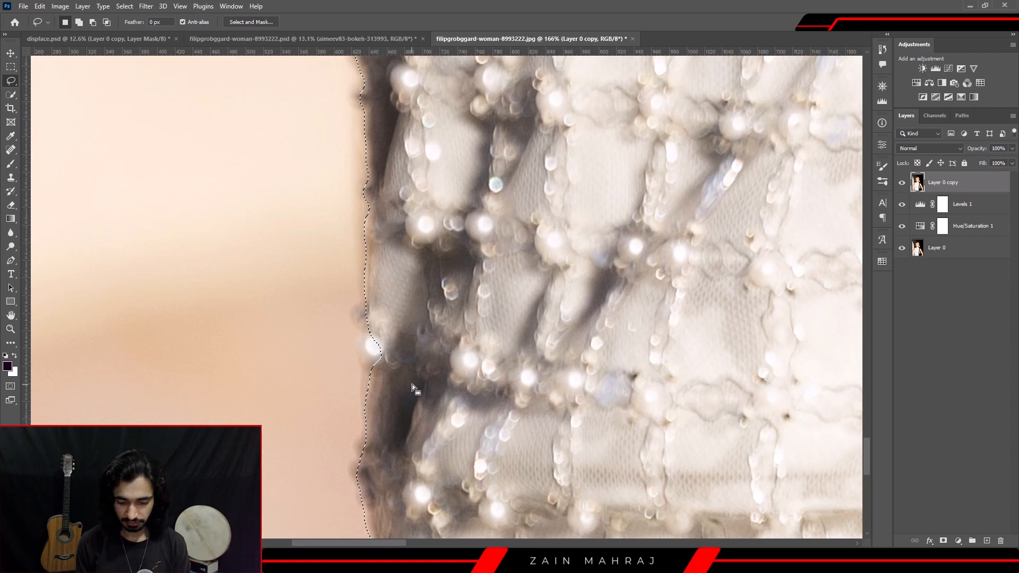
key("shift")
mouse_move(377, 326)
left_mouse_down()
mouse_move(362, 376)
mouse_move(382, 401)
left_mouse_up()
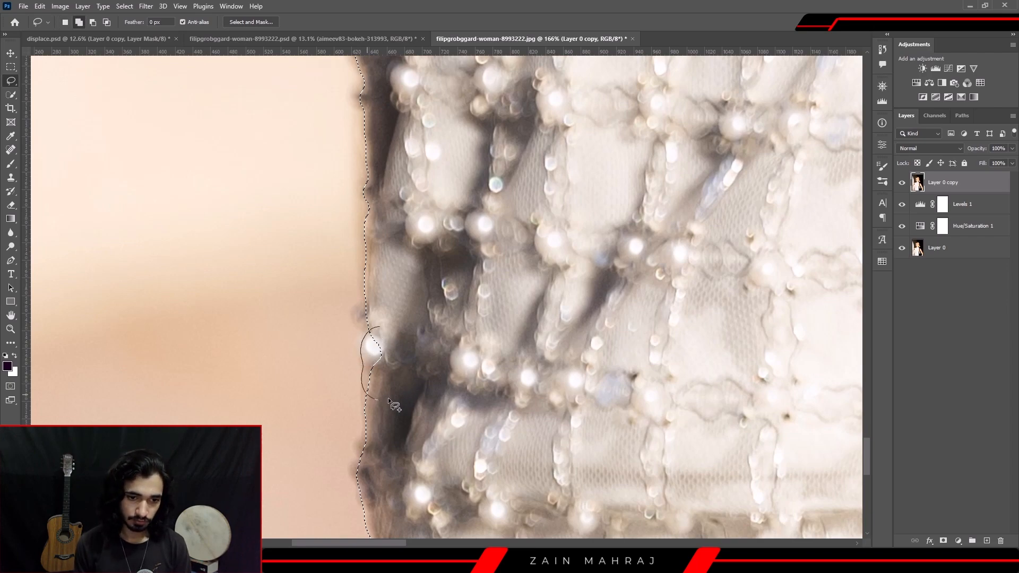
left_click_drag(378, 337, 380, 339)
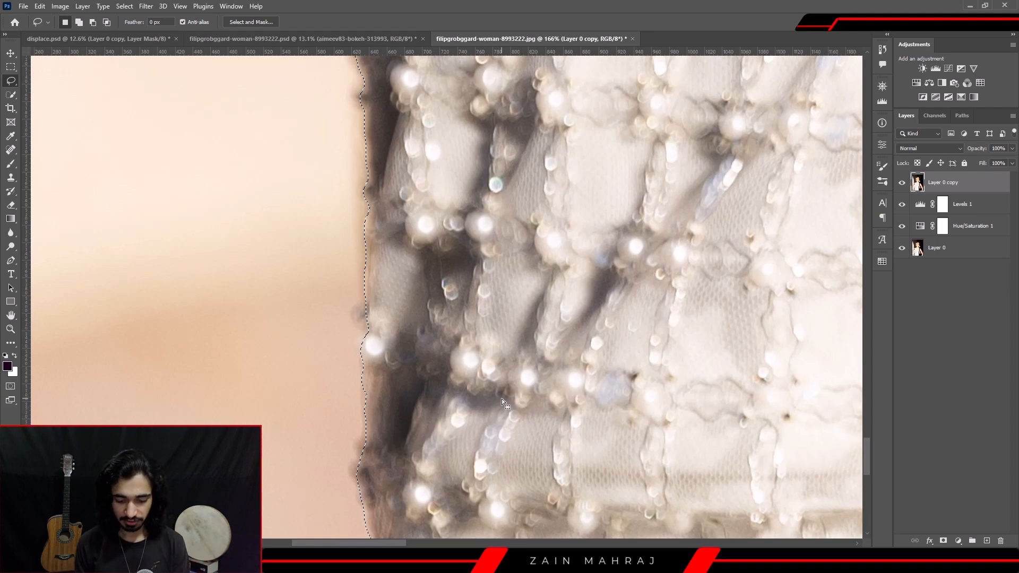
left_click_drag(515, 337, 437, 302)
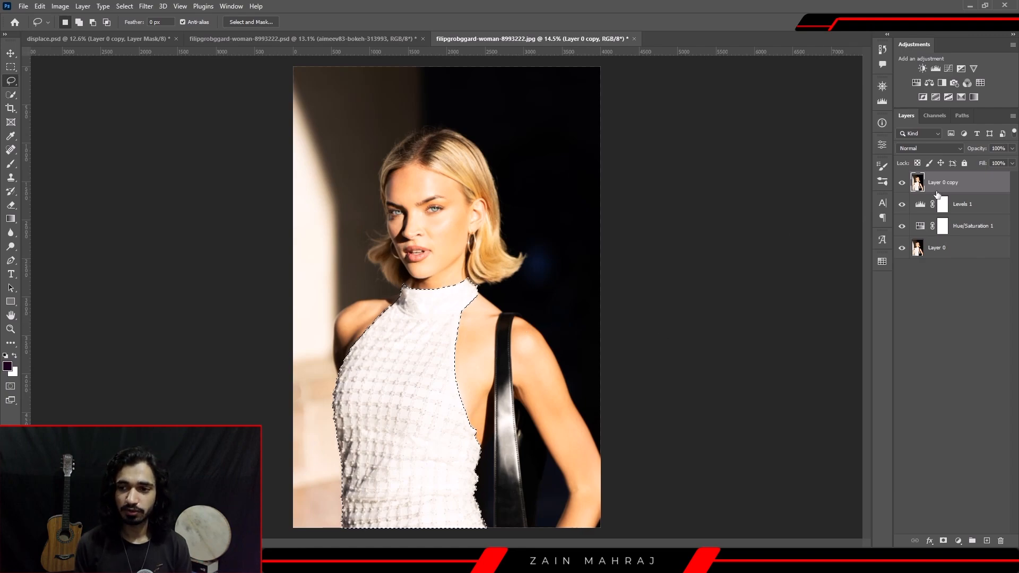
Mask Layer 0 copy with the dress selection and make the layer's image active instead of its mask.
left_click(942, 540)
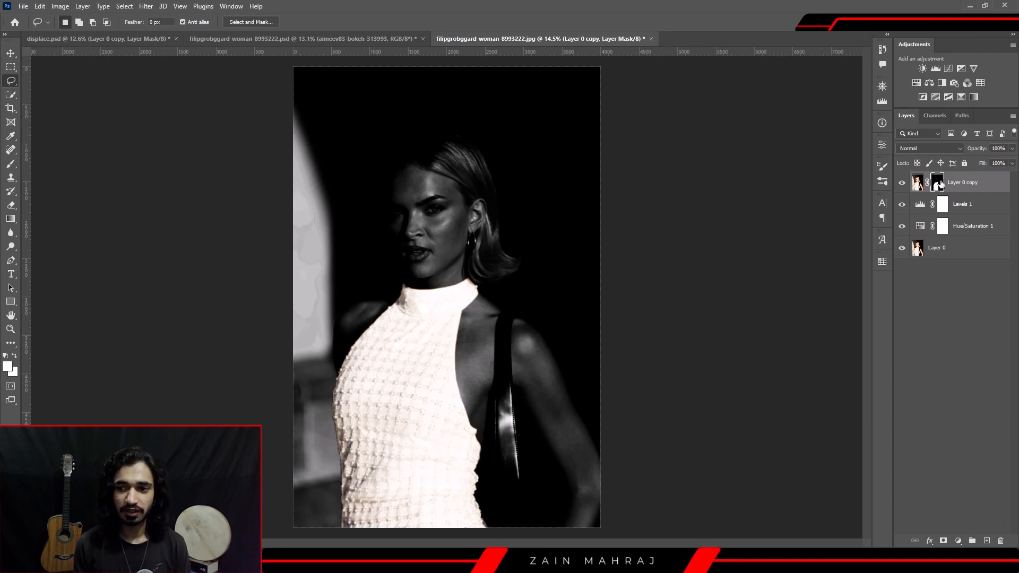
left_click(916, 184)
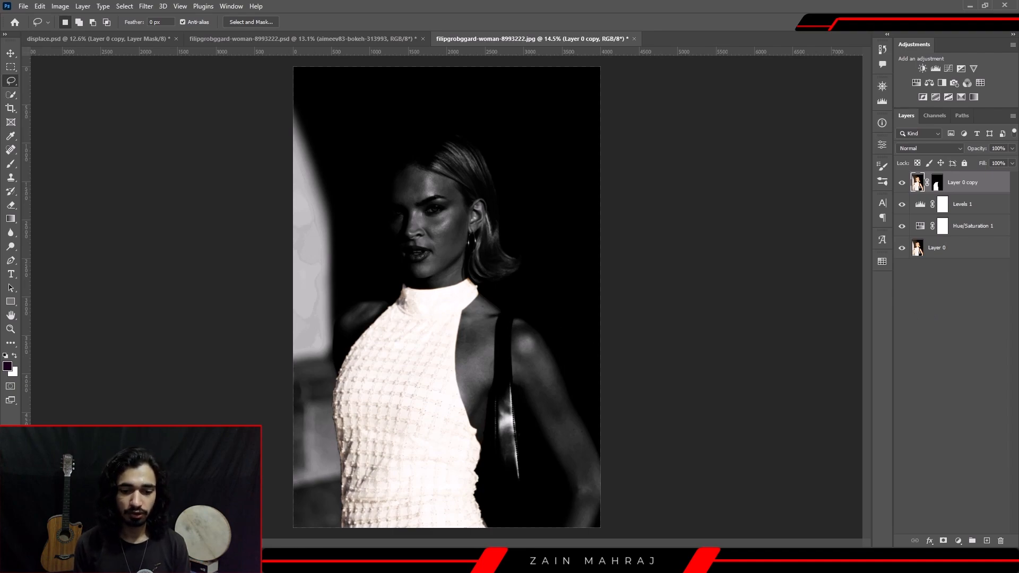
Switch to the photo viewer showing aimeev83-bokeh-313993.jpg and move its window aside.
mouse_move(479, 561)
left_click(550, 509)
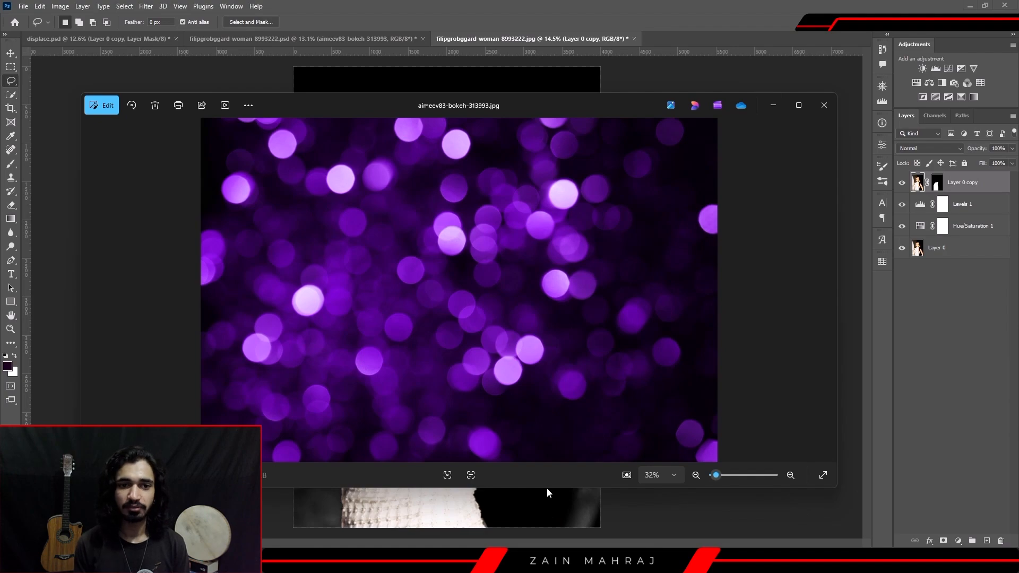
left_click_drag(378, 106, 628, 104)
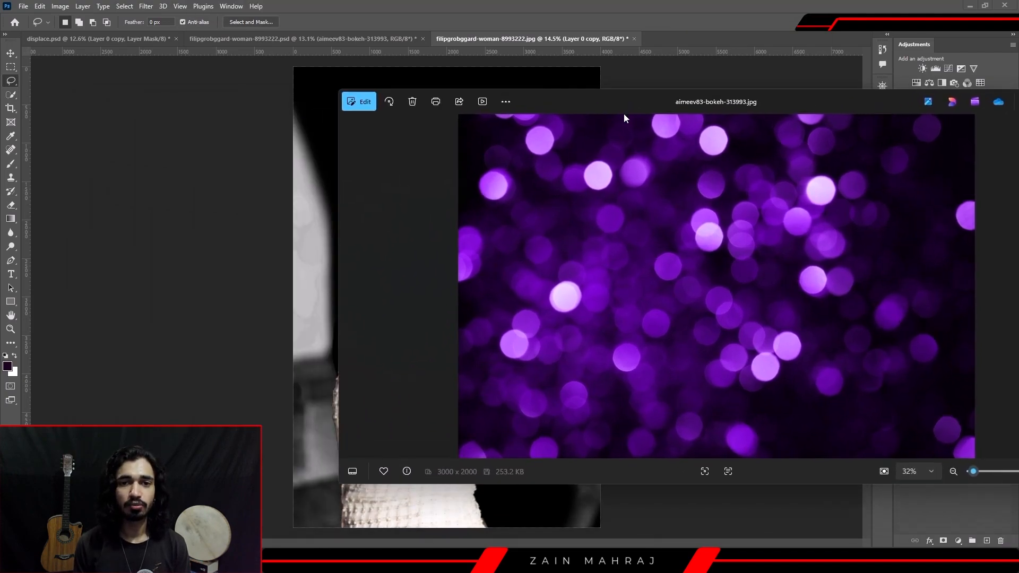
Place the purple bokeh image from the photo viewer into the portrait document, rotated -89.90° and scaled to 26.89% so it covers the dress.
left_click_drag(588, 106, 625, 121)
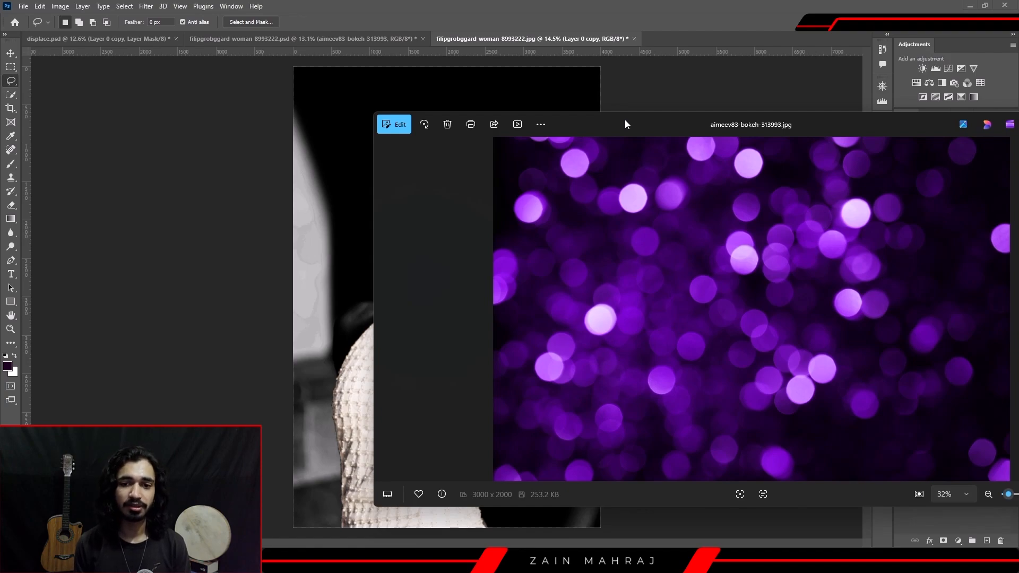
mouse_move(679, 274)
left_mouse_down()
mouse_move(479, 278)
mouse_move(347, 244)
mouse_move(333, 258)
left_mouse_up()
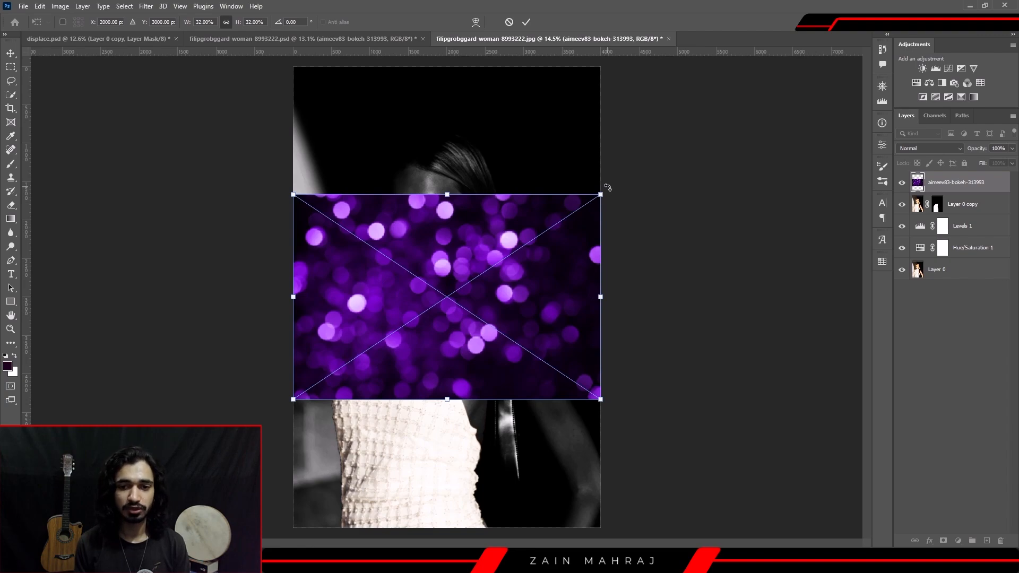
left_click_drag(608, 188, 342, 108)
left_click_drag(456, 208, 436, 290)
left_click_drag(527, 226, 483, 271)
mouse_move(424, 348)
left_mouse_down()
mouse_move(400, 348)
mouse_move(417, 345)
left_mouse_up()
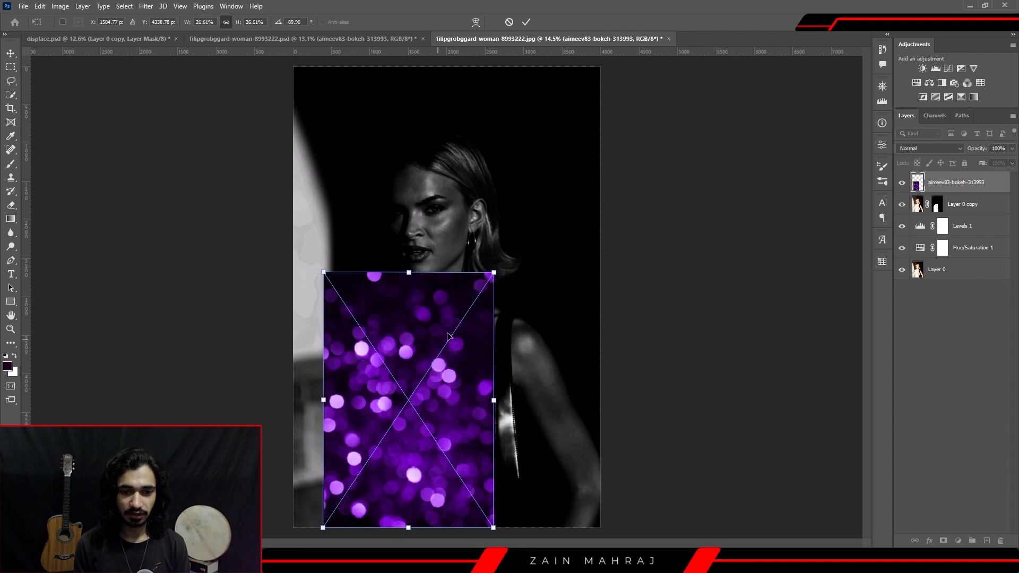
left_click_drag(494, 273, 500, 266)
left_click_drag(412, 342, 417, 349)
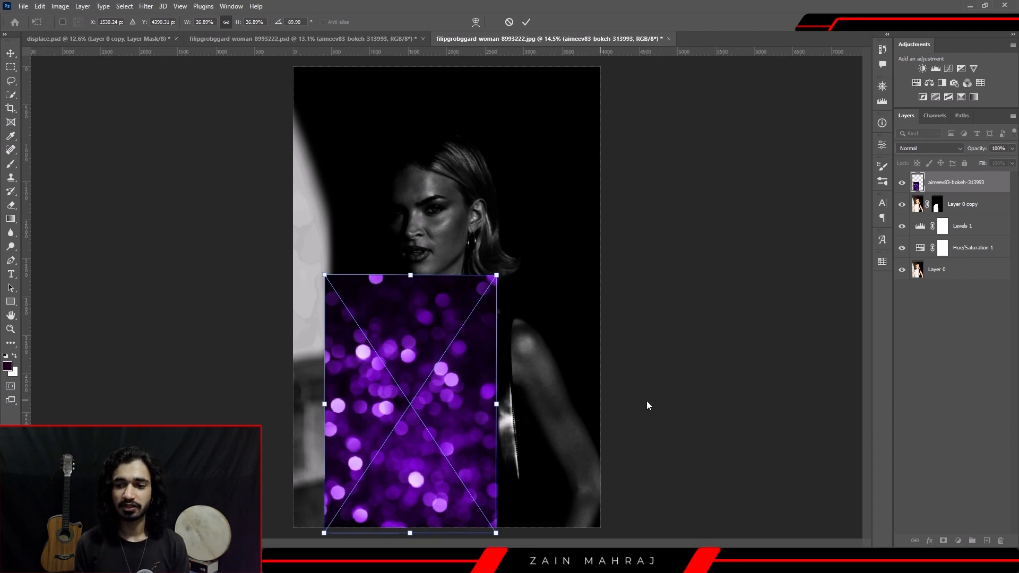
left_click(938, 363)
key("l")
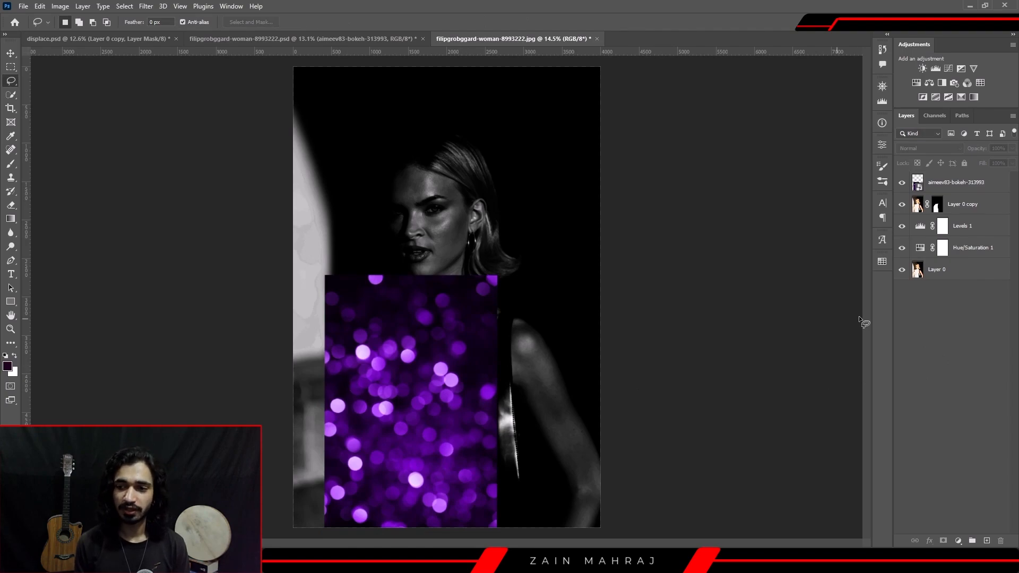
Add a layer mask to the bokeh layer and replace it with a copy of Layer 0 copy's dress mask.
left_click(916, 185)
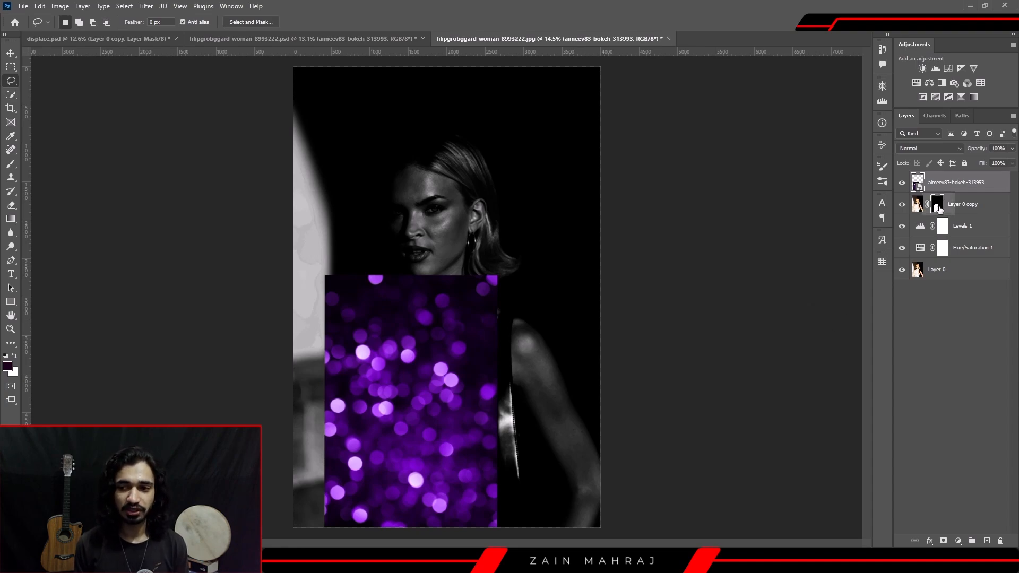
left_click(937, 209)
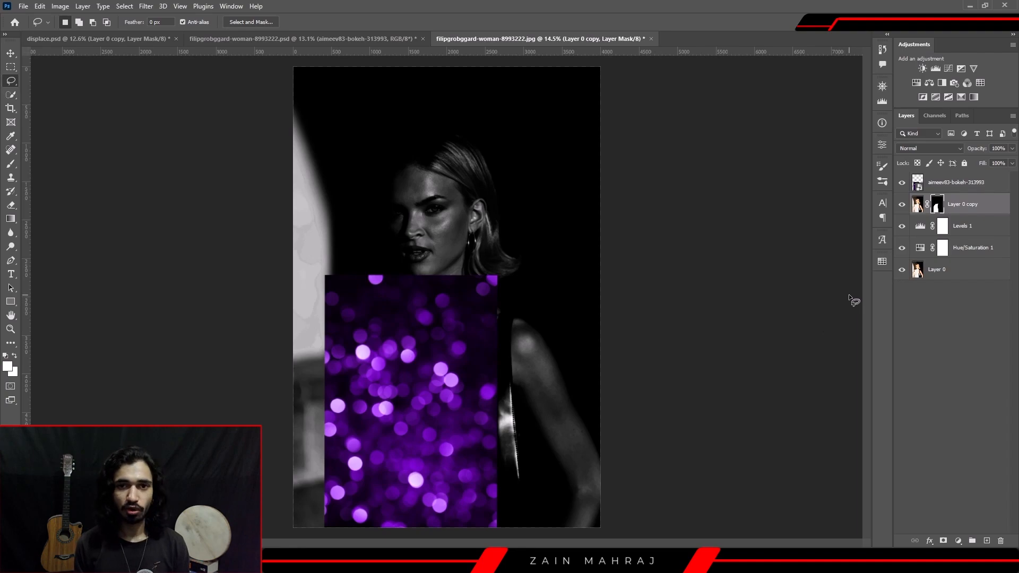
left_click(912, 187)
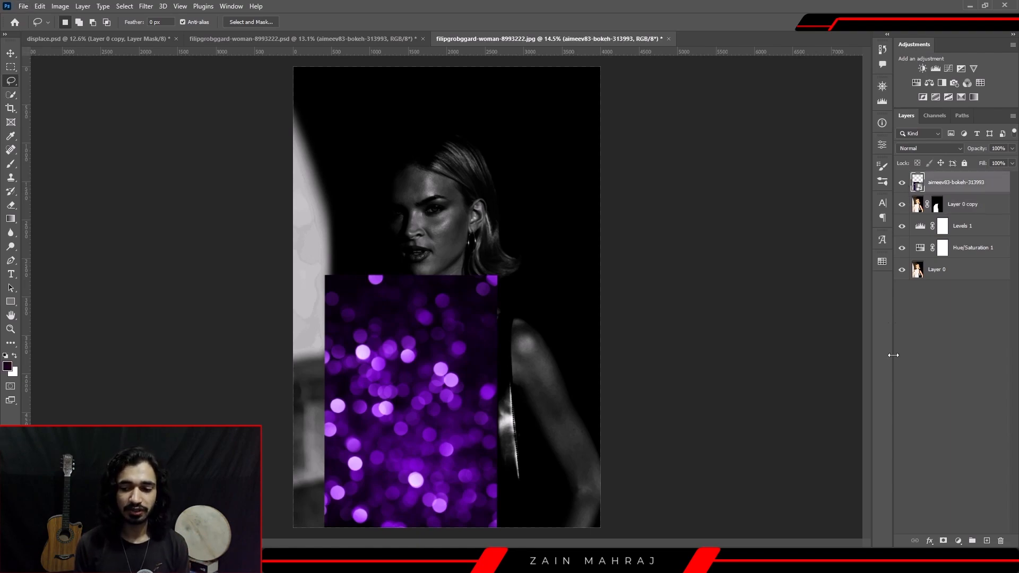
left_click(943, 540)
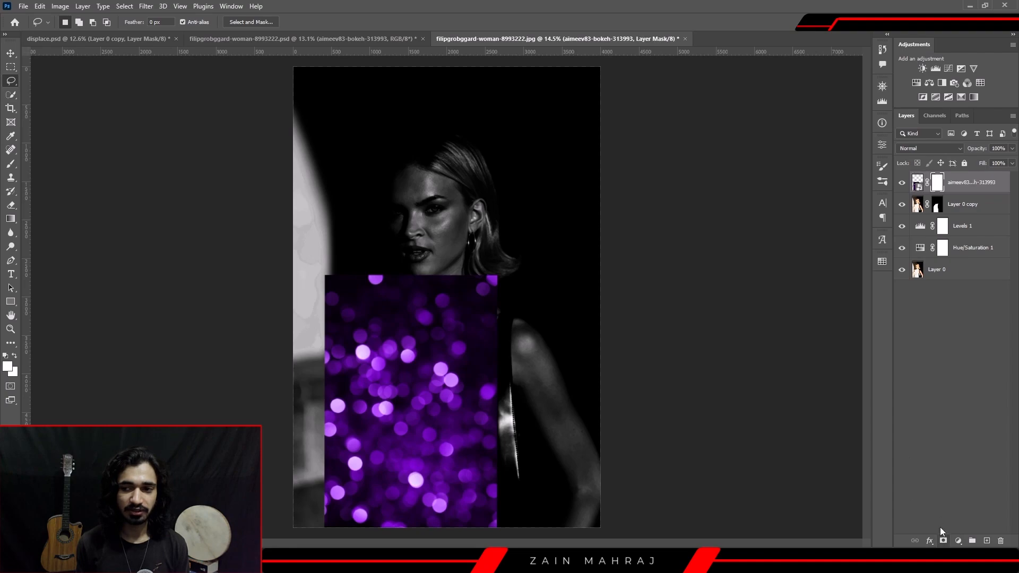
left_click(939, 209)
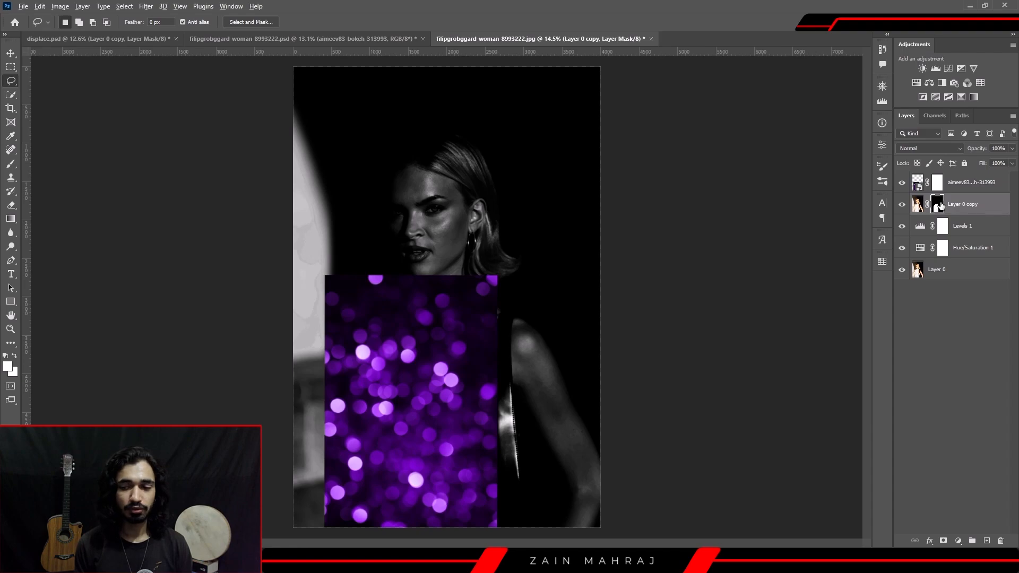
left_click_drag(937, 208, 938, 185)
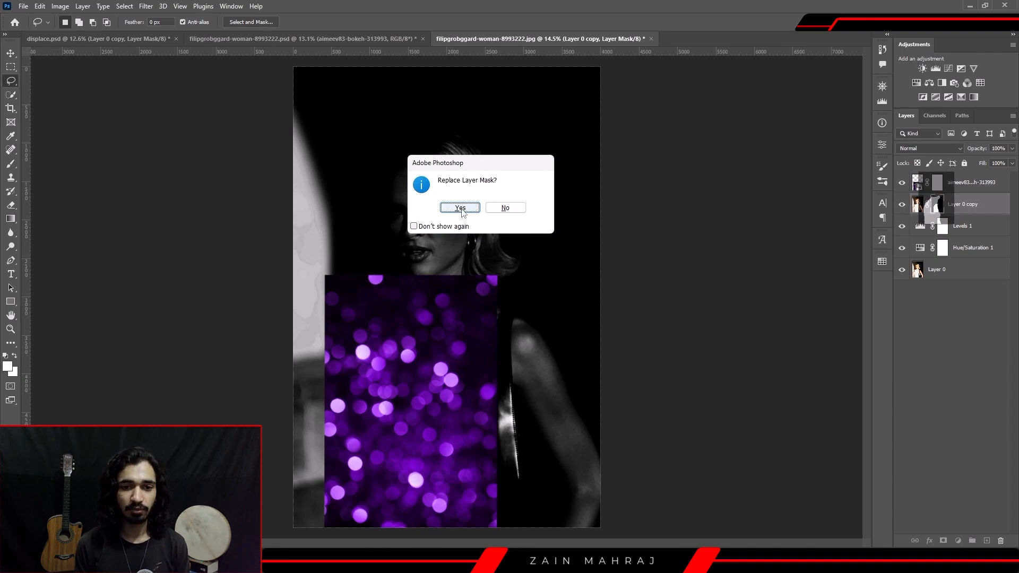
left_click(460, 207)
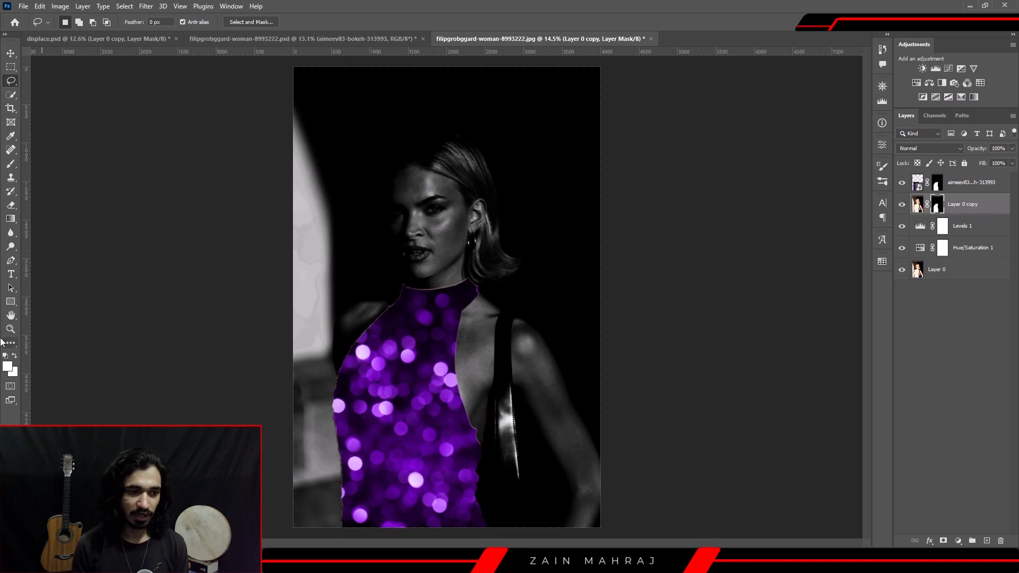
Invert Layer 0 copy's mask so that the full-color photo covers everything except the dress.
left_click(10, 329)
left_click_drag(459, 395, 516, 366)
left_click_drag(449, 292, 459, 316)
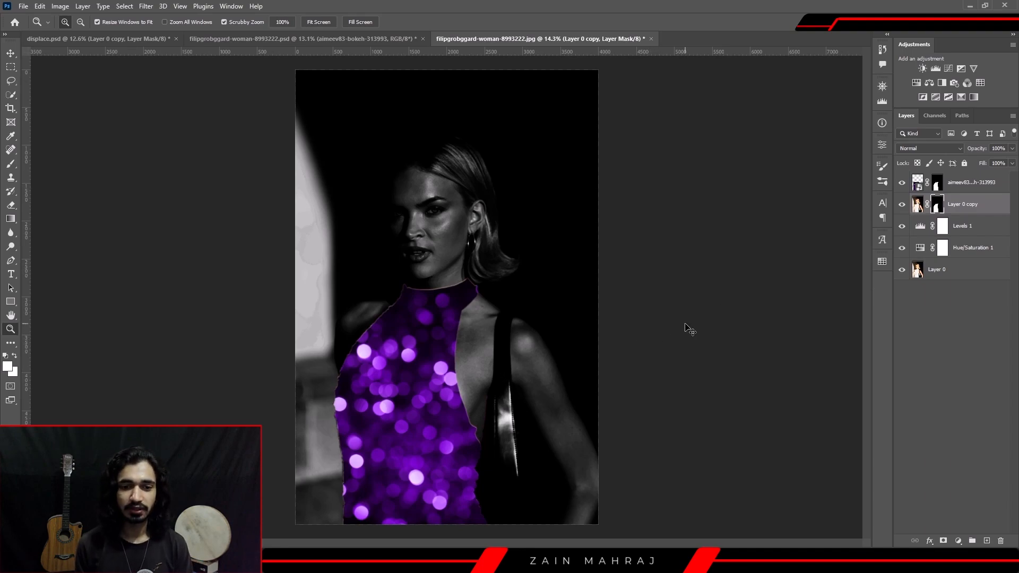
key("ctrl+i")
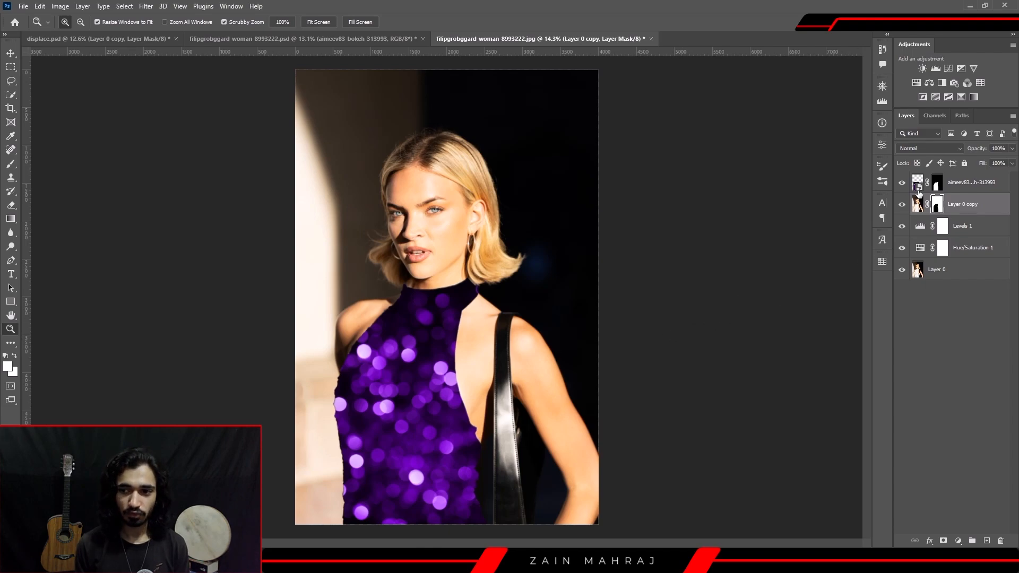
left_click(918, 185)
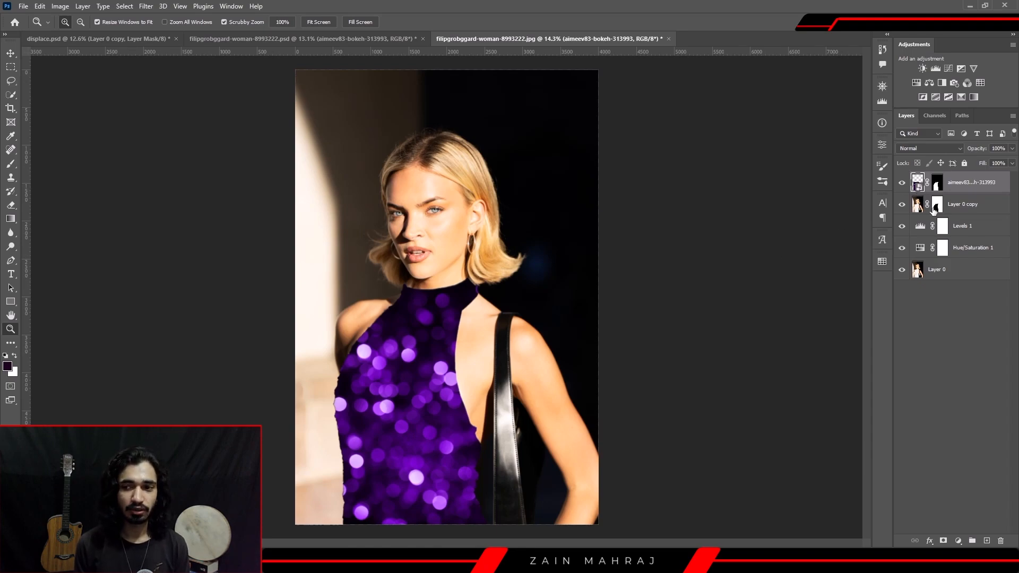
left_click(922, 206)
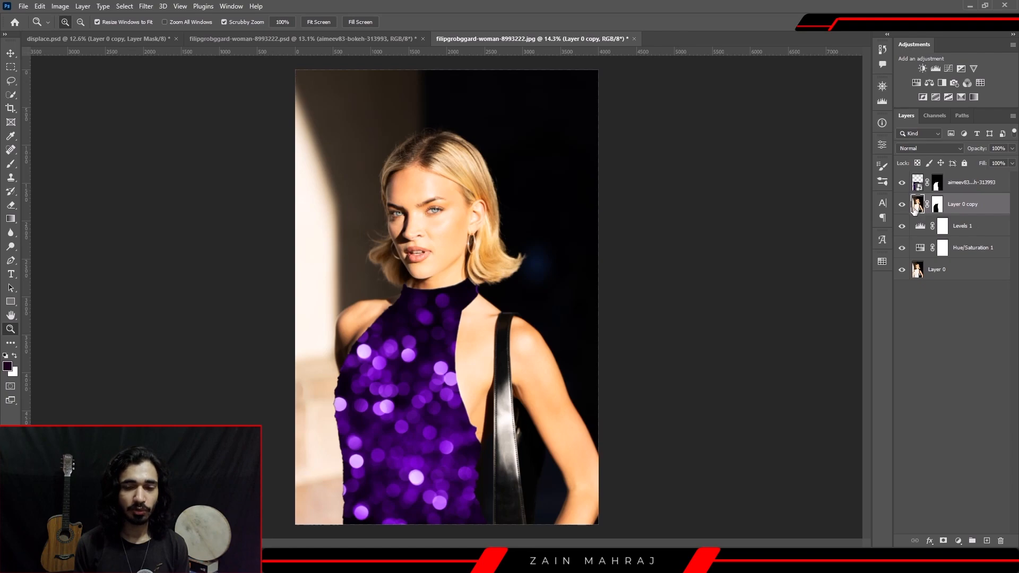
left_click(918, 185)
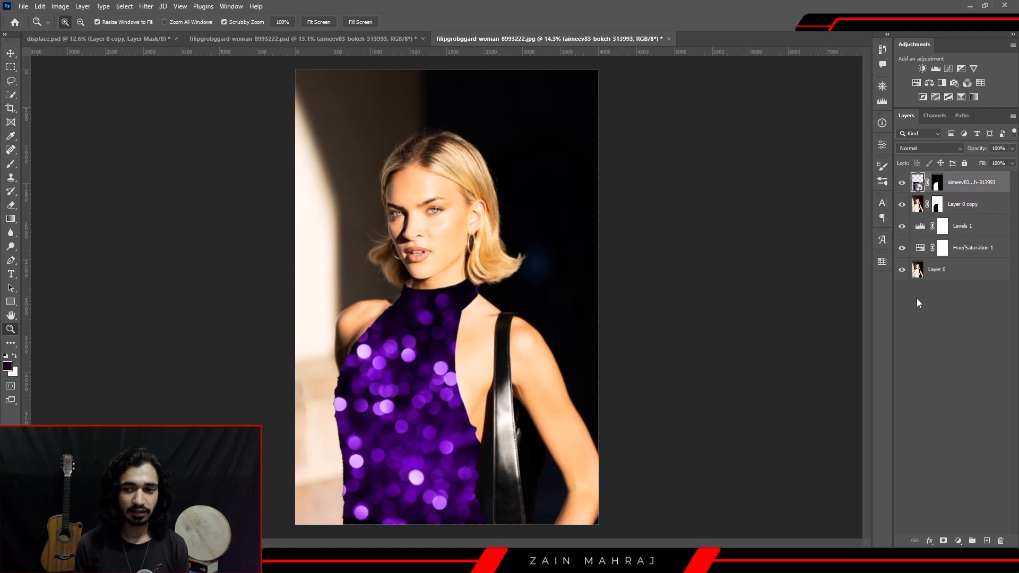
left_click(917, 269)
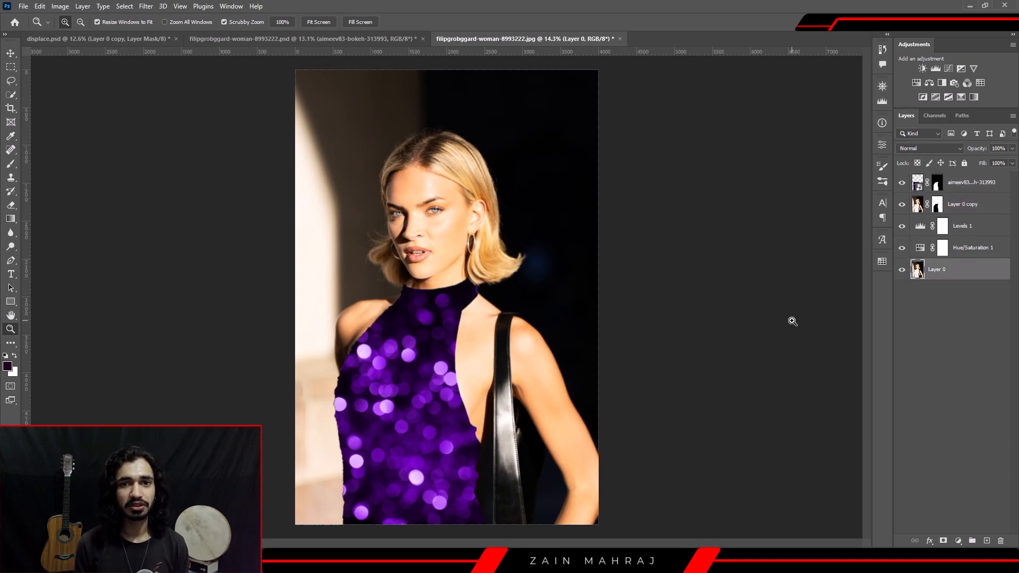
left_click(916, 208)
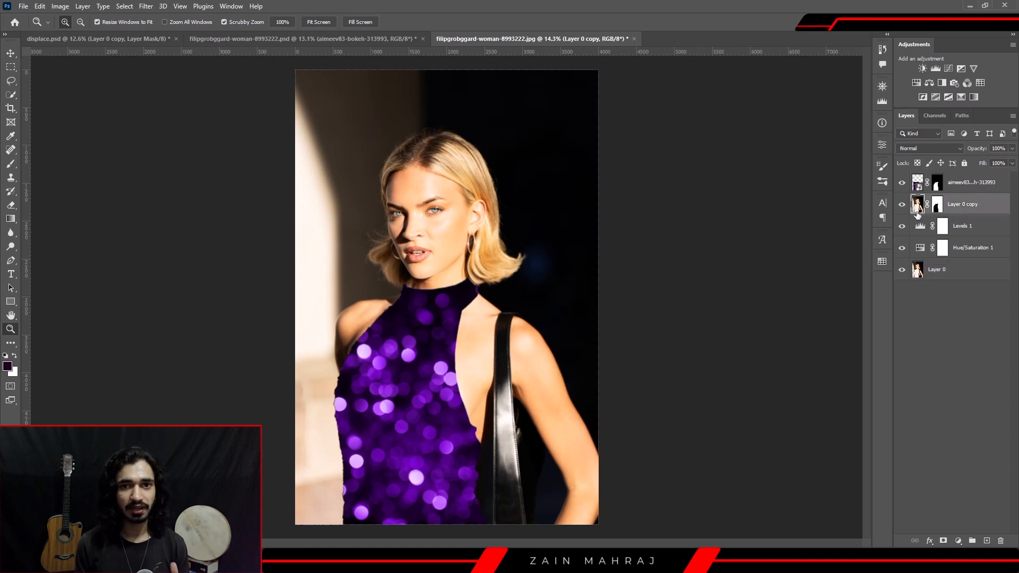
left_click(921, 271)
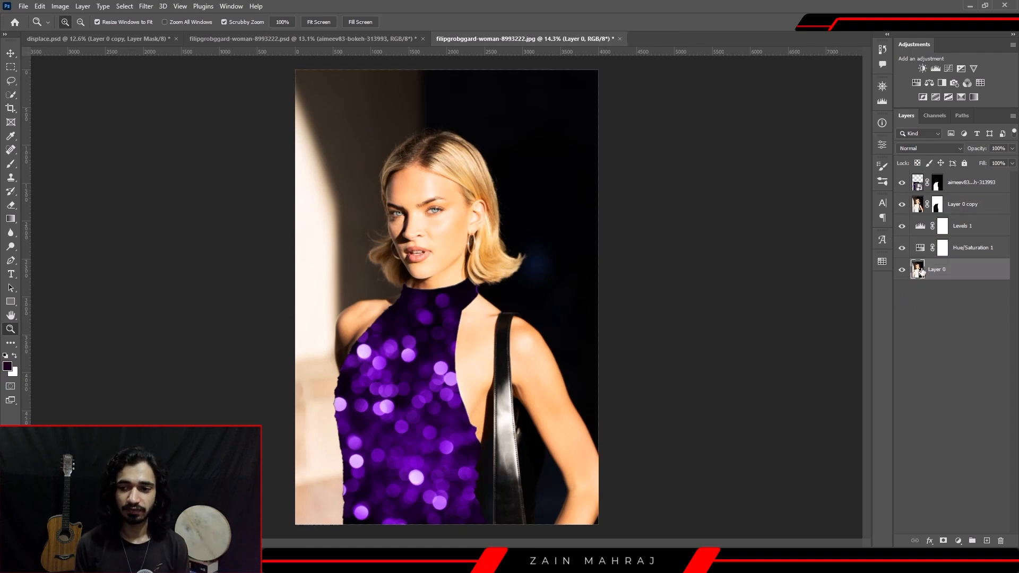
Set the bokeh layer's blend mode to Multiply and its opacity to 88%.
left_click(917, 187)
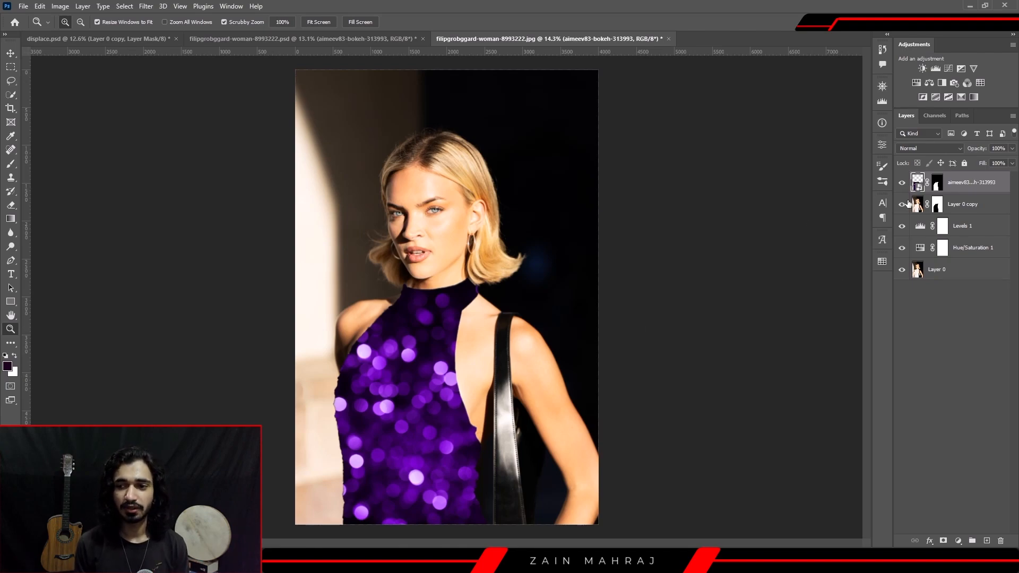
left_click(929, 149)
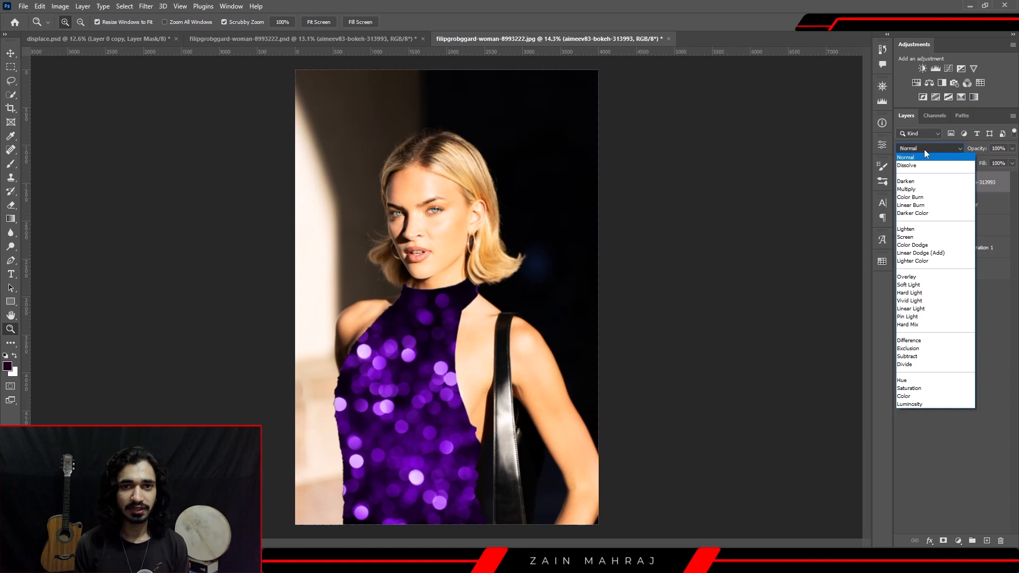
left_click(908, 190)
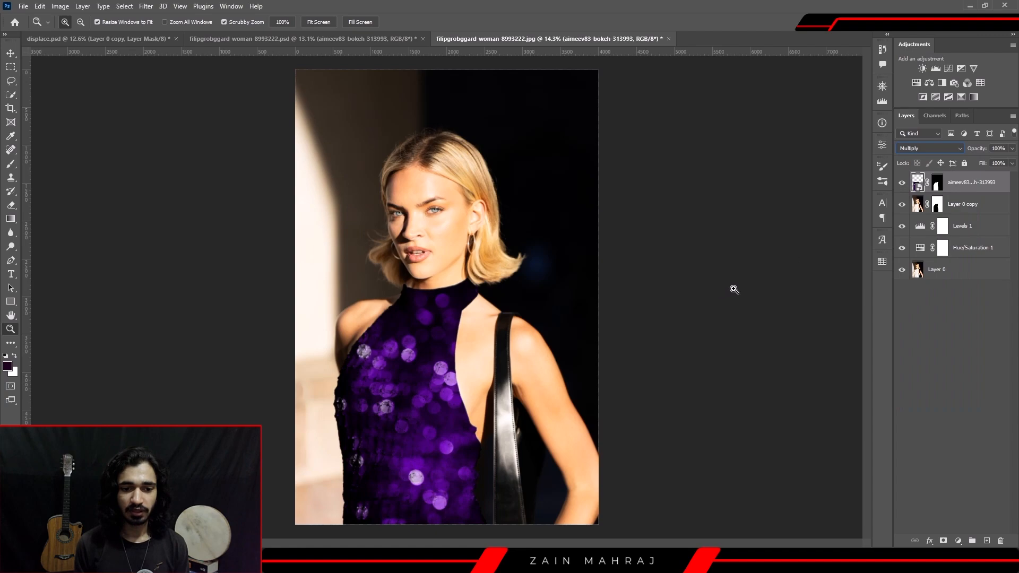
left_click_drag(419, 440, 425, 415)
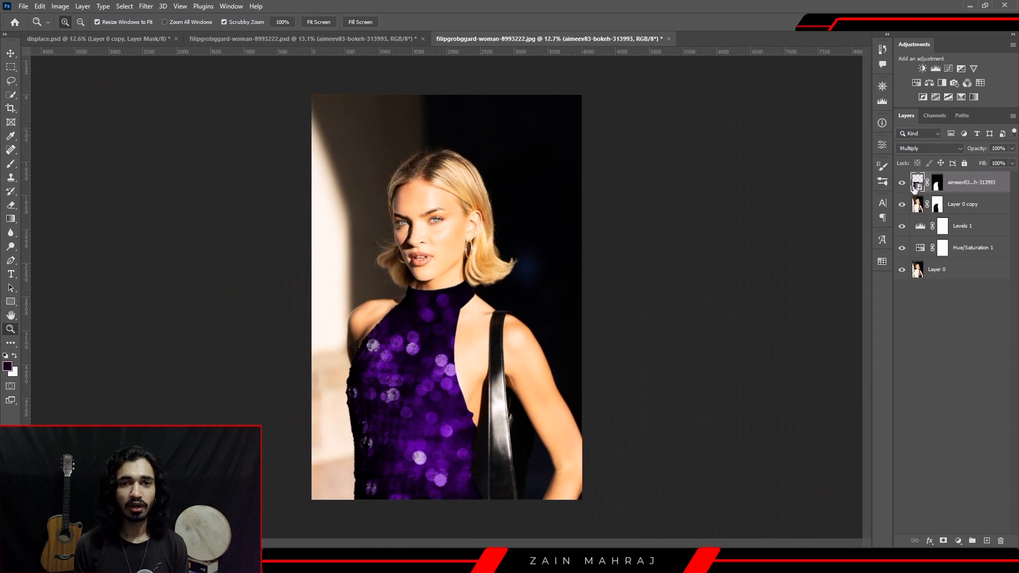
left_click(1011, 149)
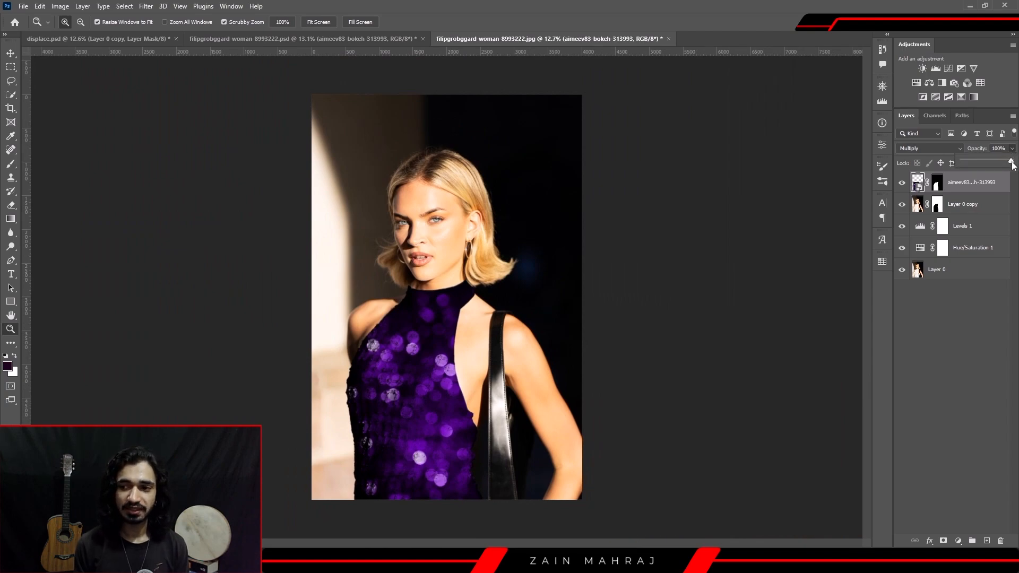
left_click_drag(1011, 165, 1006, 164)
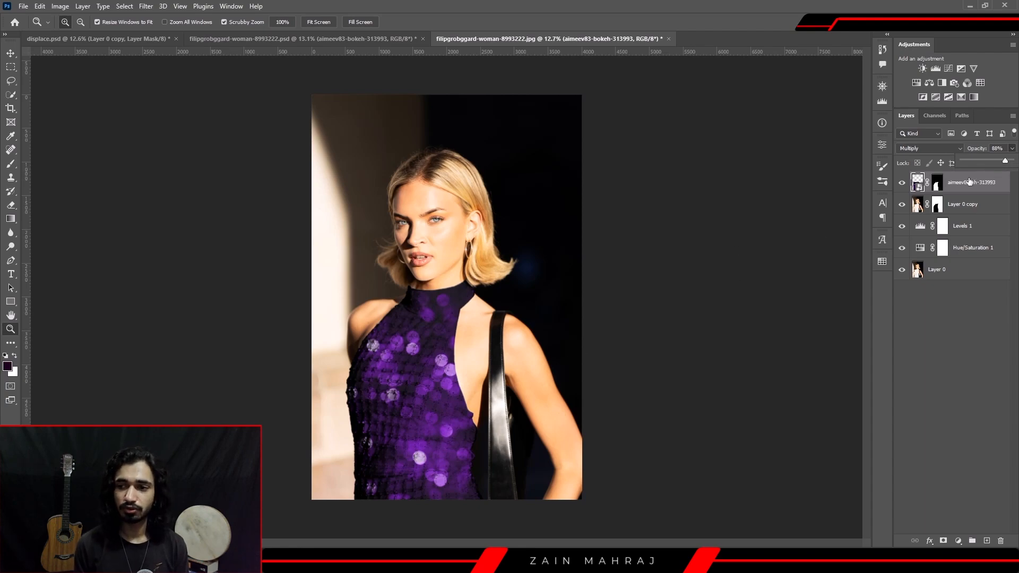
left_click(933, 322)
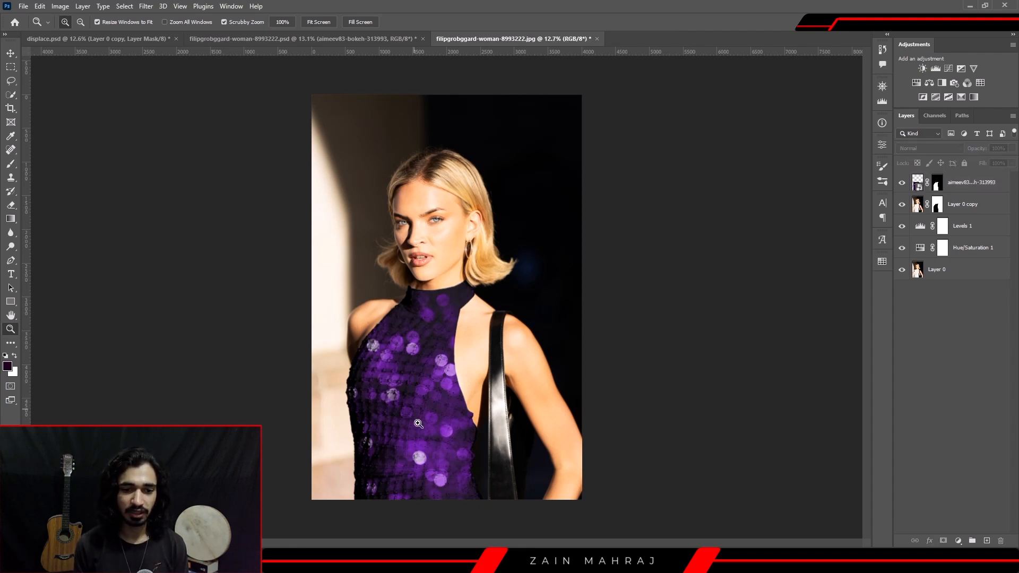
Examine how the bokeh pattern blends with the dress's texture and edges, from the hem up to the collar.
left_click_drag(415, 442, 465, 414)
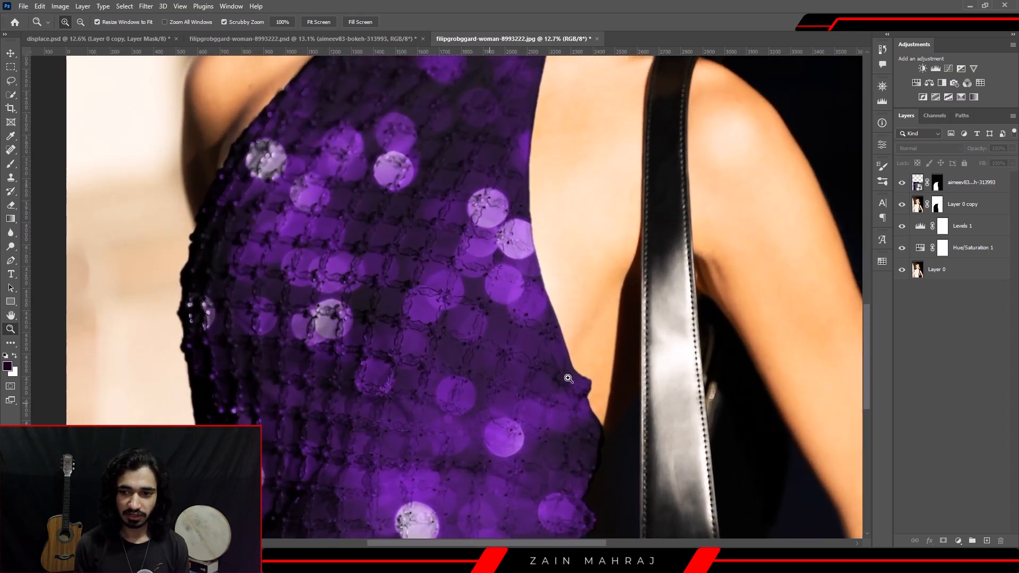
scroll(868, 324, "down", 5)
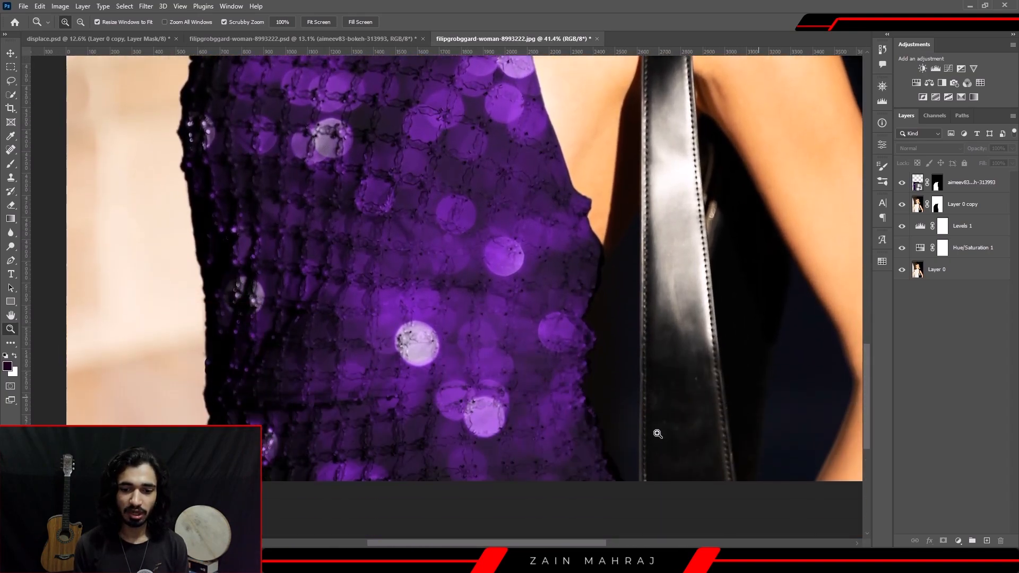
left_click_drag(607, 405, 618, 311)
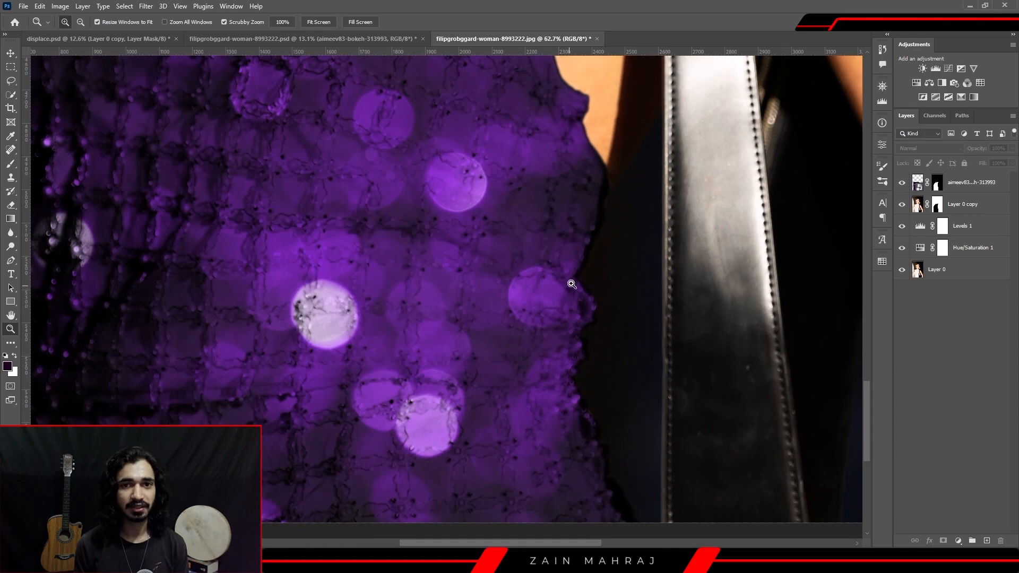
left_click_drag(522, 433, 378, 220)
left_click_drag(389, 98, 462, 136)
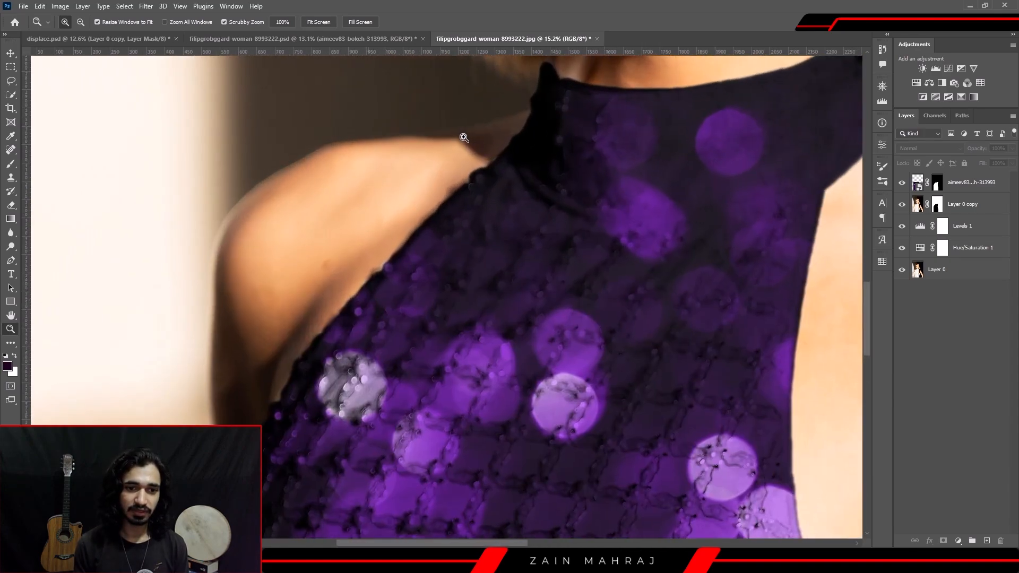
left_click_drag(464, 193, 283, 433)
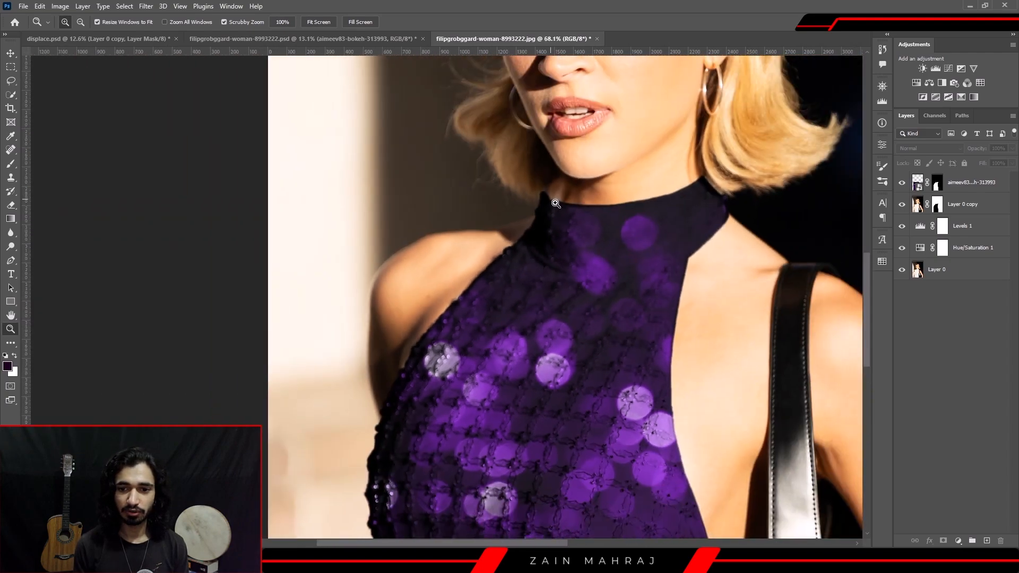
left_click_drag(547, 335, 514, 333)
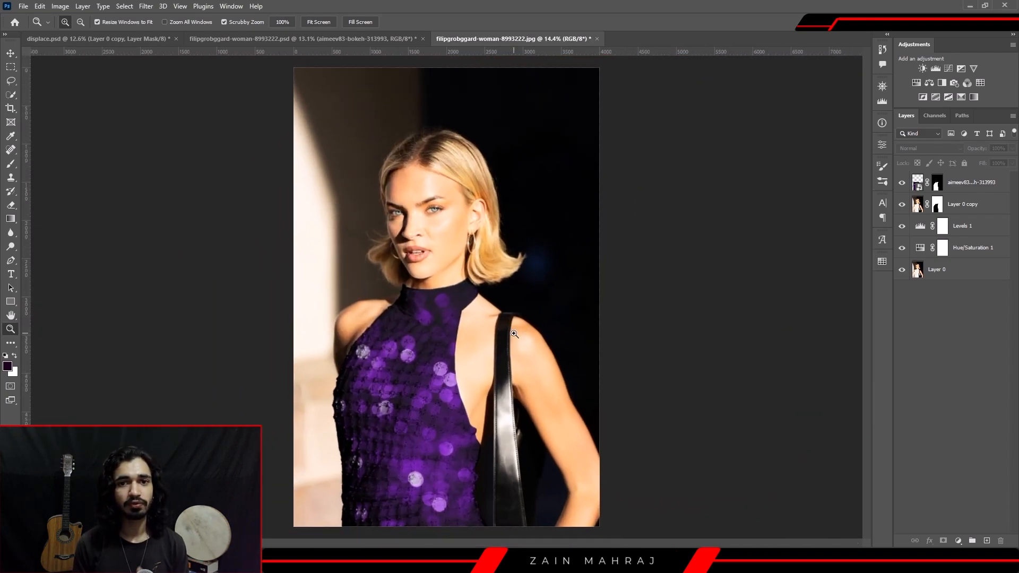
left_click_drag(412, 420, 472, 445)
left_click_drag(870, 312, 867, 323)
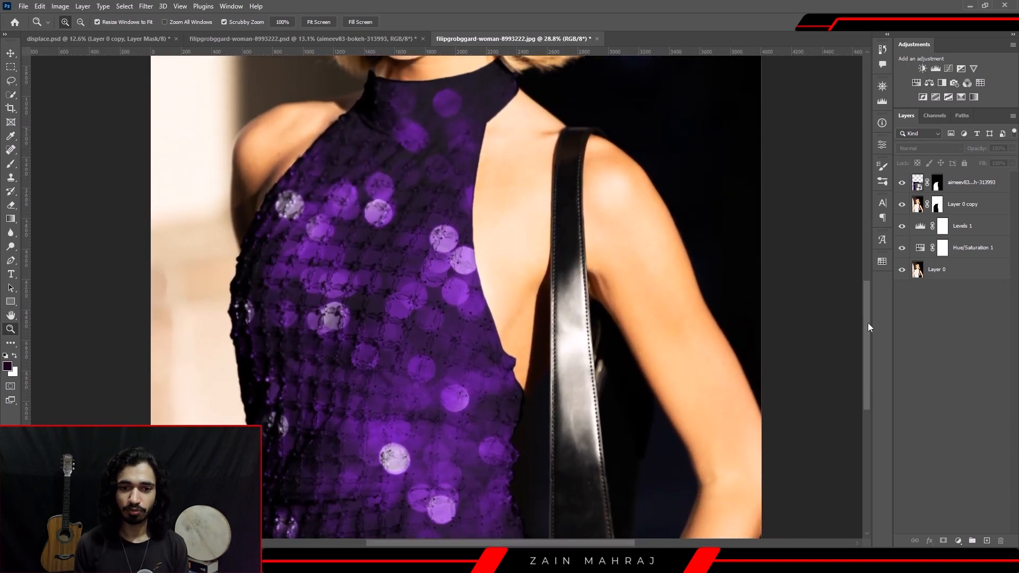
left_click_drag(493, 316, 462, 312)
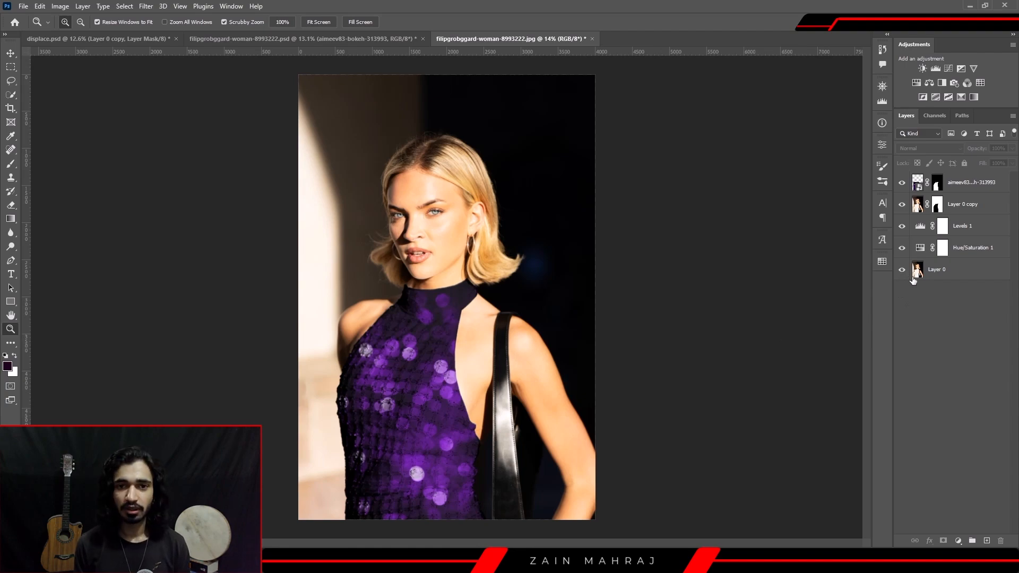
Show only Layer 0 to compare the original photo with the edit, and restore the visibility of all layers.
key("alt")
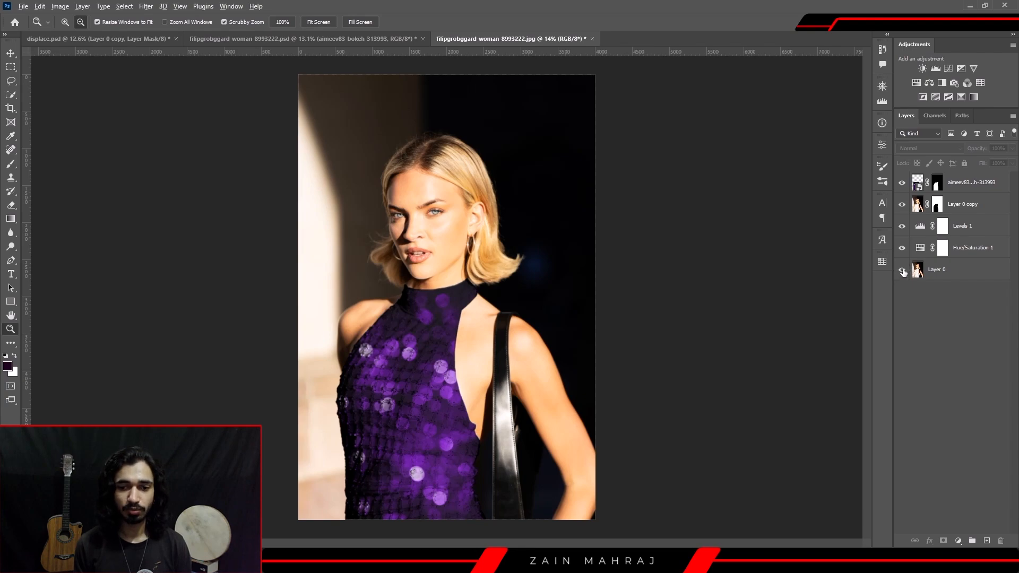
left_click(902, 270, "alt")
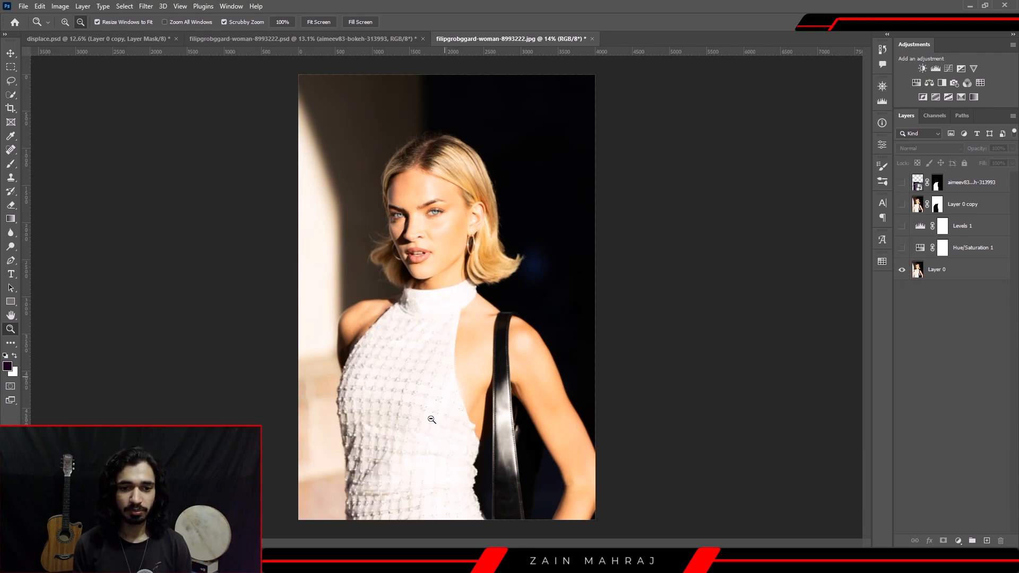
left_click(902, 270, "alt")
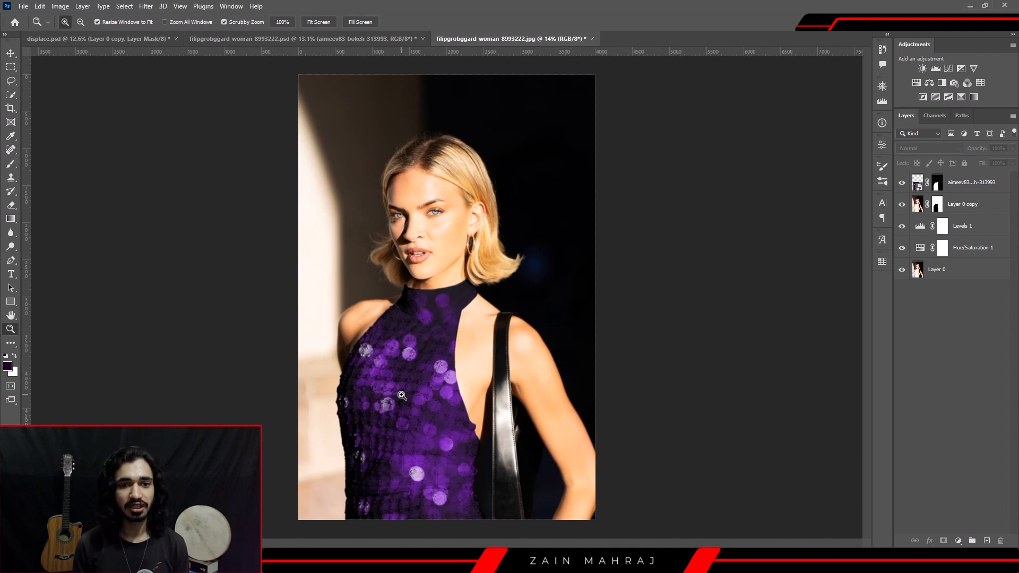
Hide the bokeh layer and review the Hue/Saturation 1 and Levels 1 adjustment settings behind the gray dress.
left_click(902, 183)
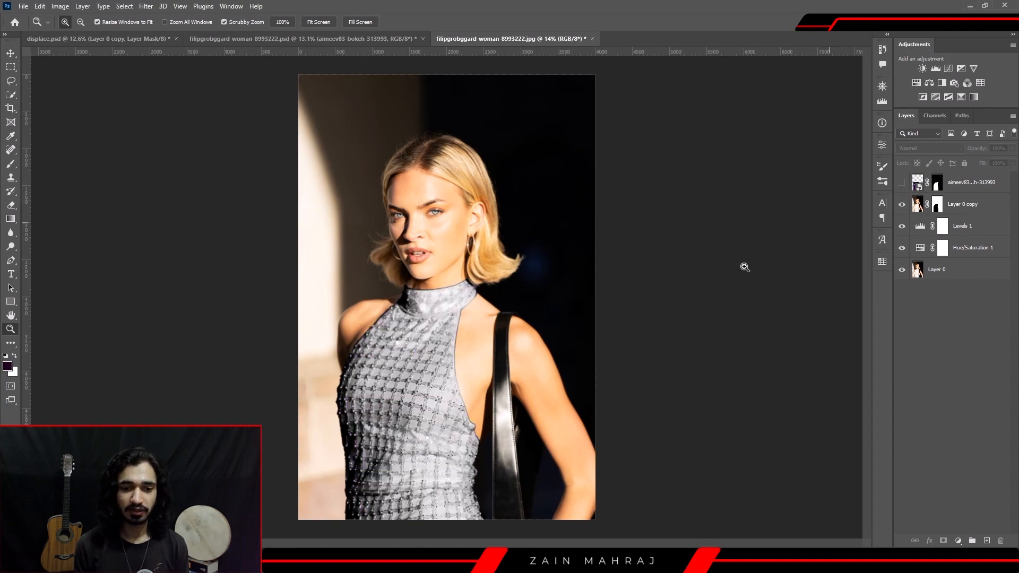
mouse_move(411, 377)
left_mouse_down()
mouse_move(469, 366)
mouse_move(414, 367)
mouse_move(423, 367)
left_mouse_up()
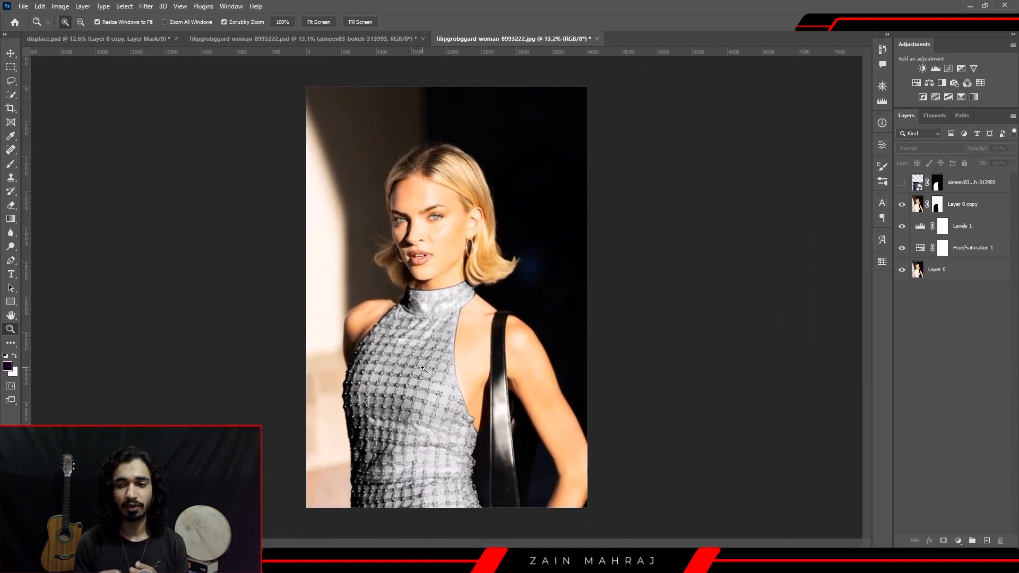
left_click(919, 246)
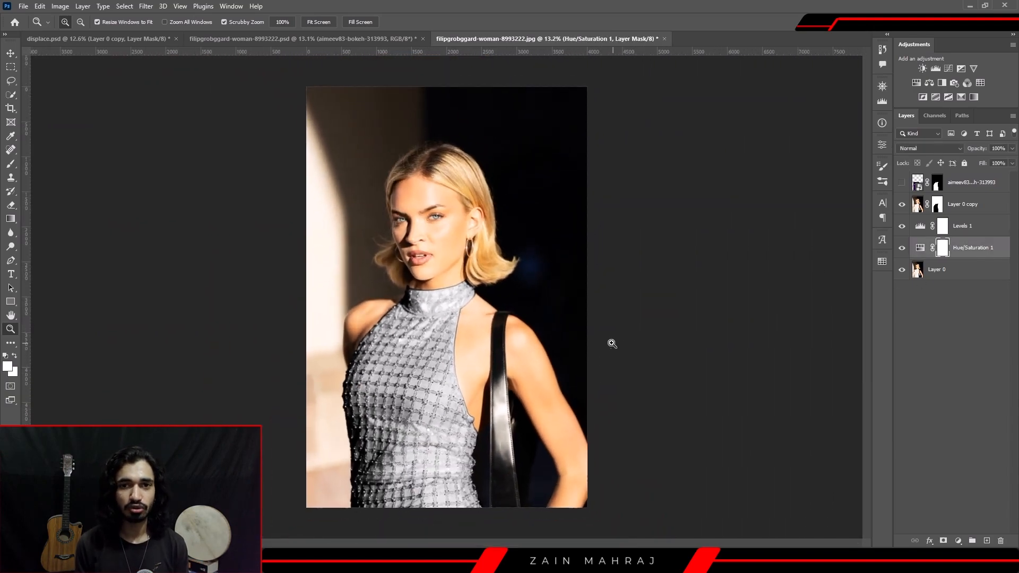
double_click(920, 247)
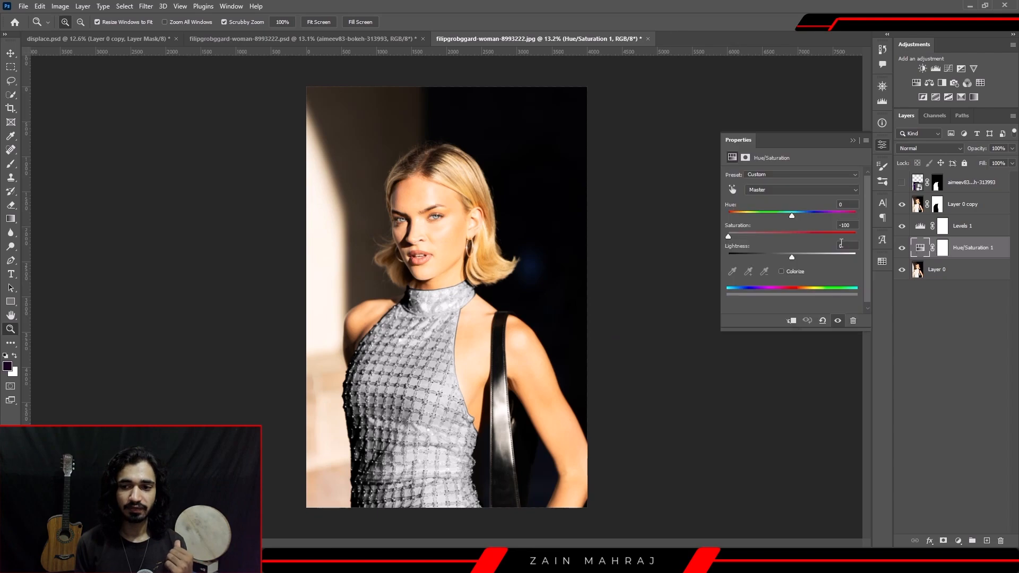
left_click(882, 147)
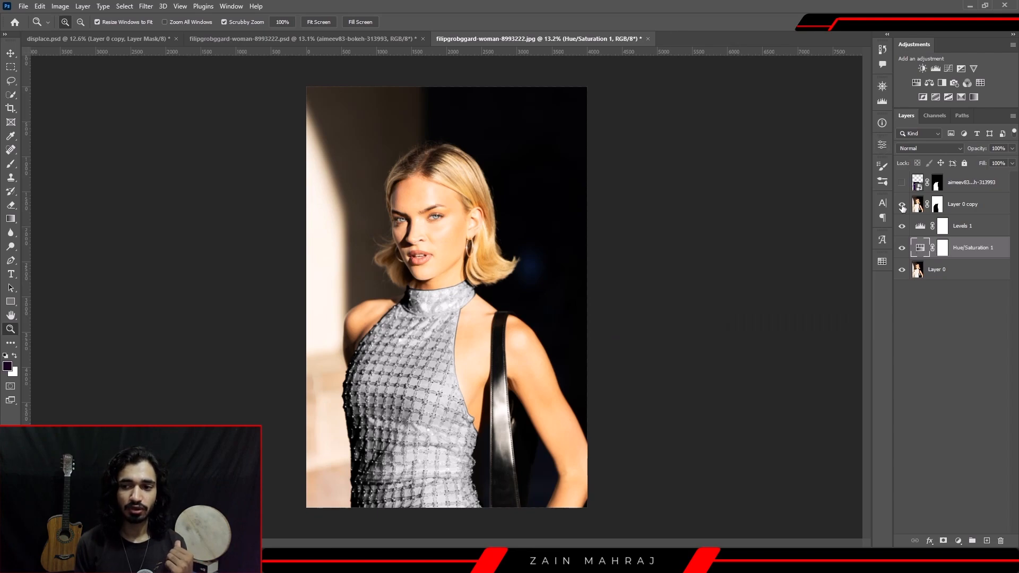
double_click(920, 227)
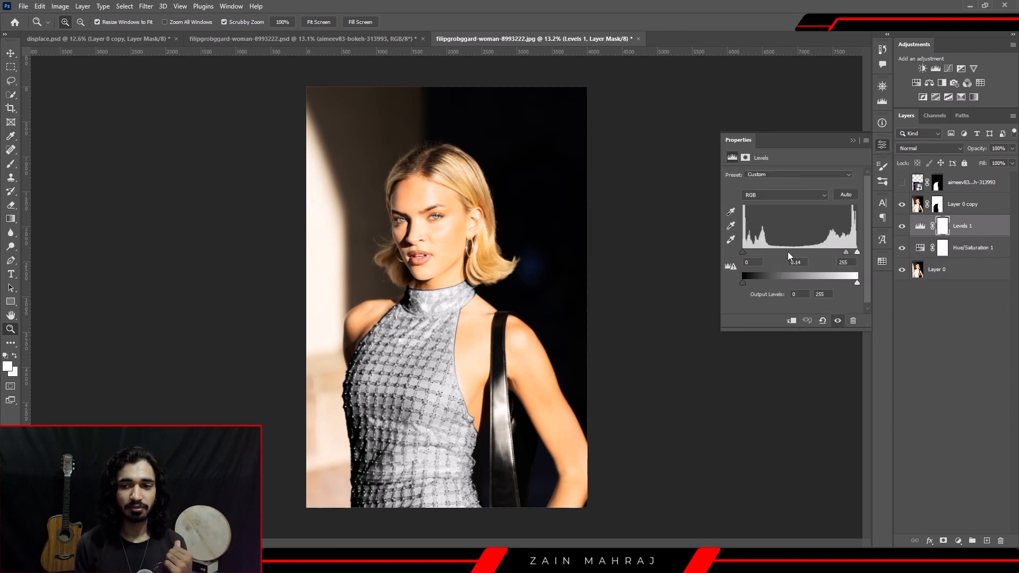
left_click(882, 146)
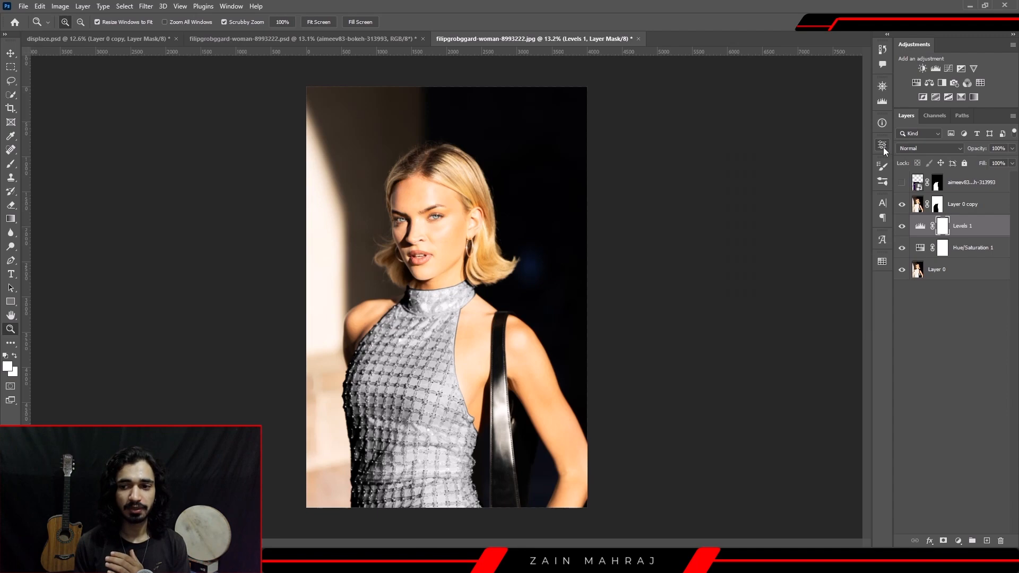
Select Layer 0 copy and make the bokeh layer visible again to view the finished dress.
left_click(916, 206)
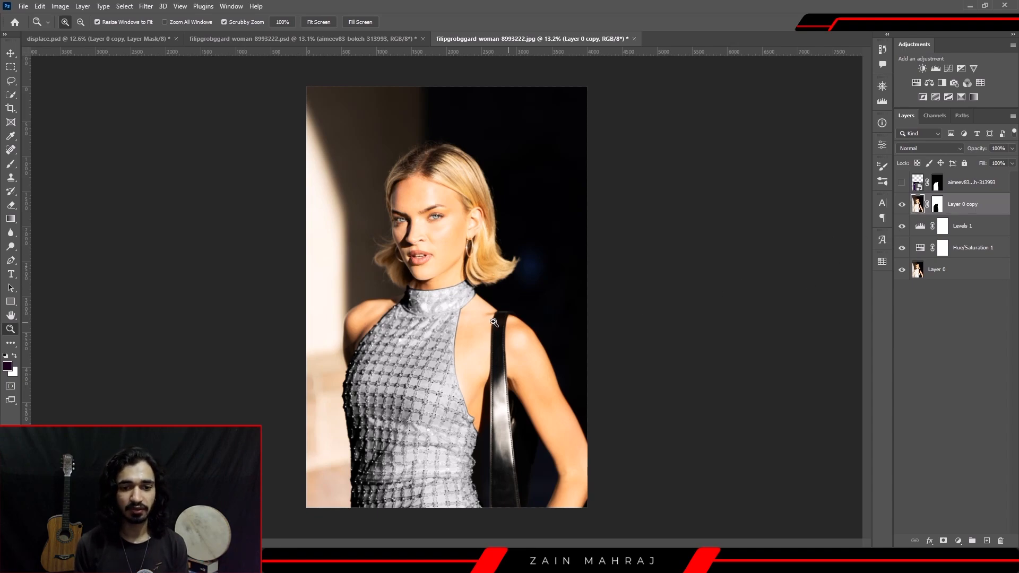
left_click(902, 183)
left_click_drag(469, 359, 474, 356)
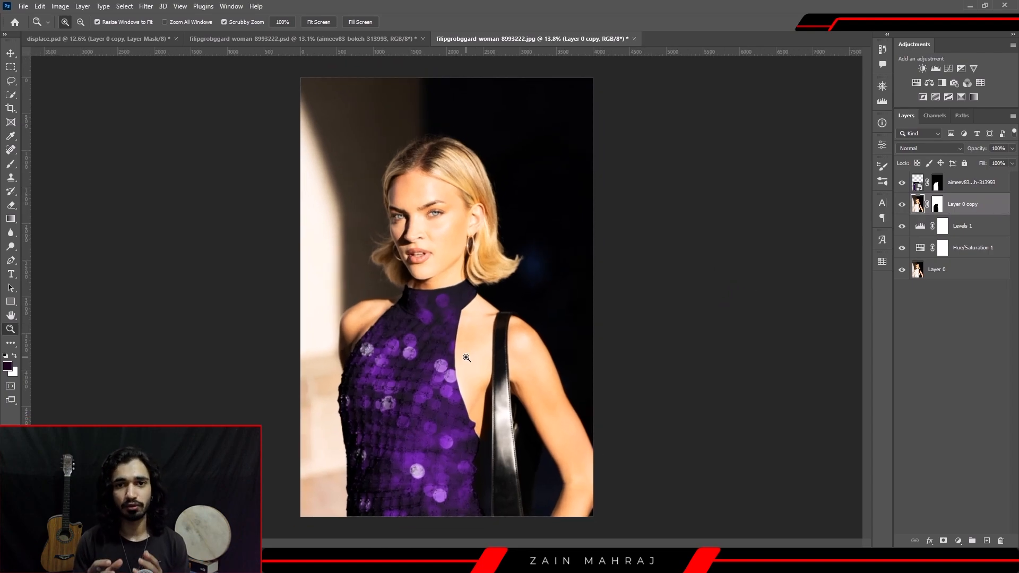